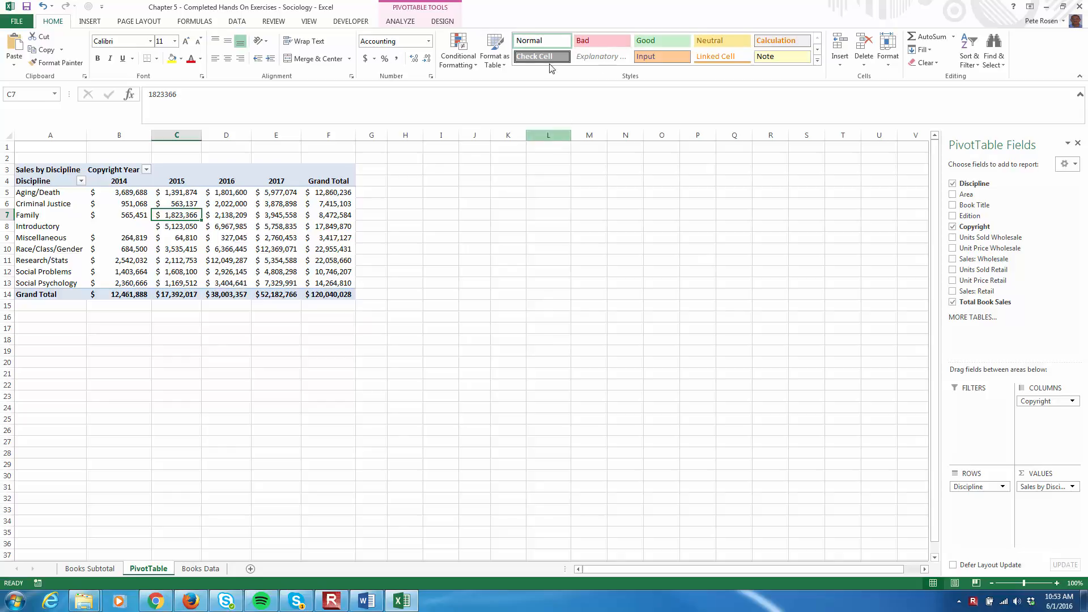
Add the Edition field to the PivotTable's report filters
{"action": "left_click", "coordinate": [239, 204]}
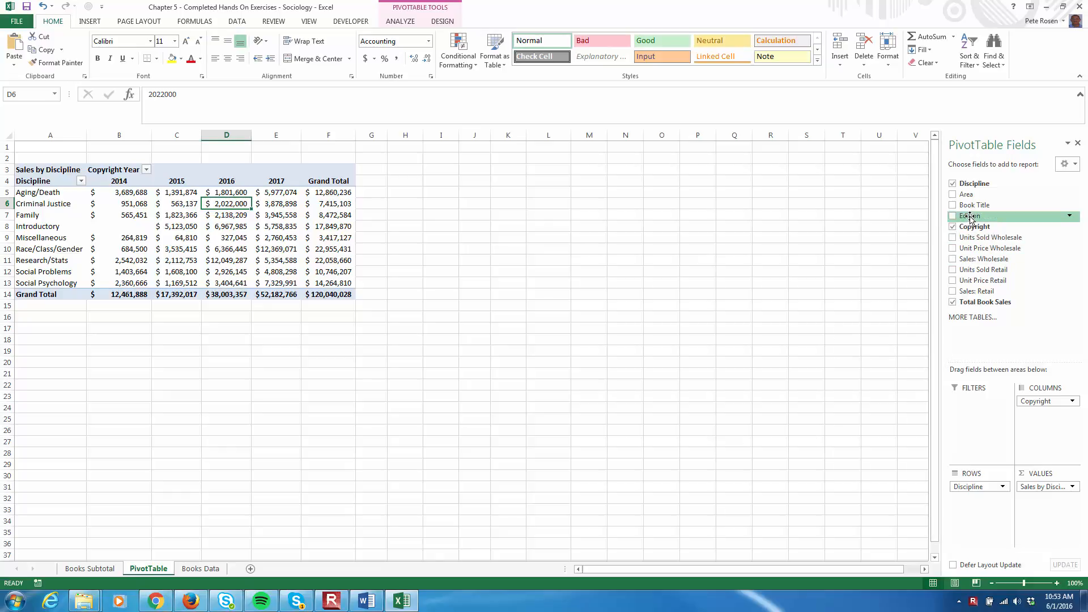
{"action": "left_click_drag", "start_coordinate": [971, 218], "coordinate": [975, 404]}
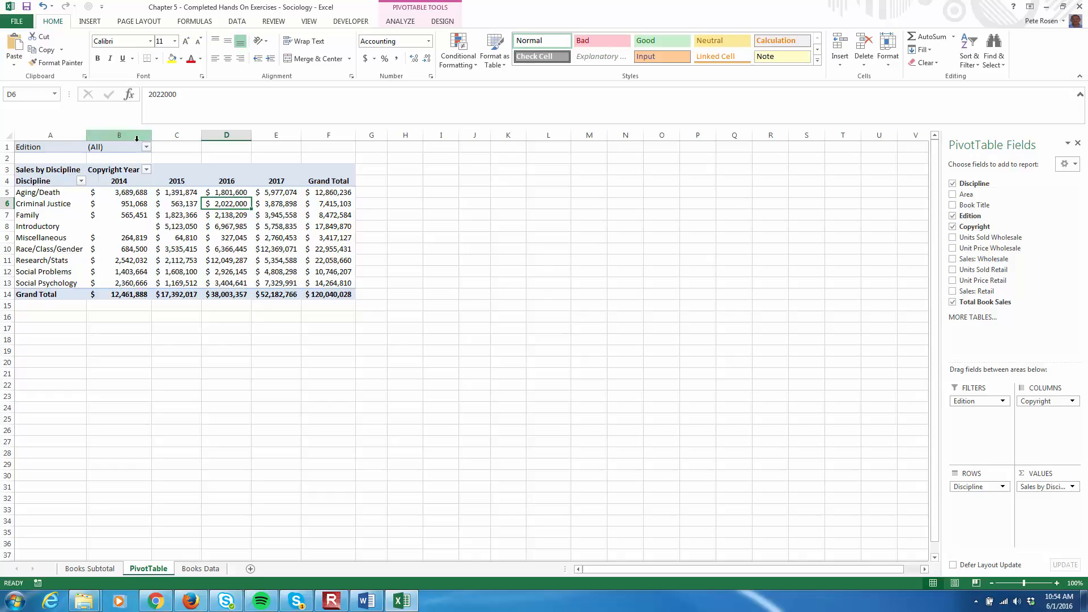
Filter the Edition report filter to show only editions 1 and 2, allowing multiple selections
{"action": "left_click", "coordinate": [146, 148]}
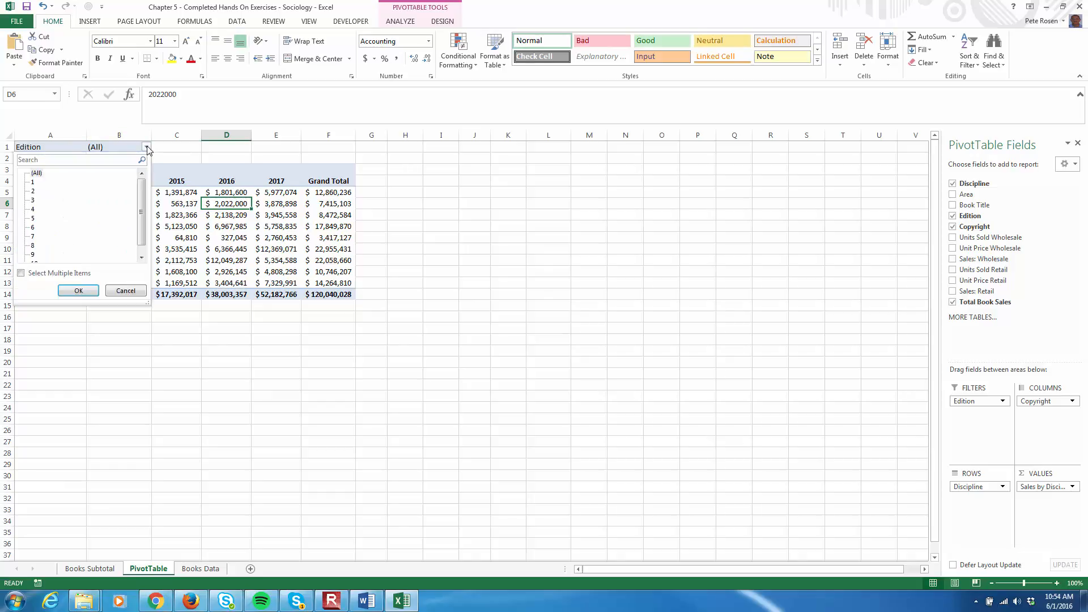
{"action": "left_click", "coordinate": [23, 274]}
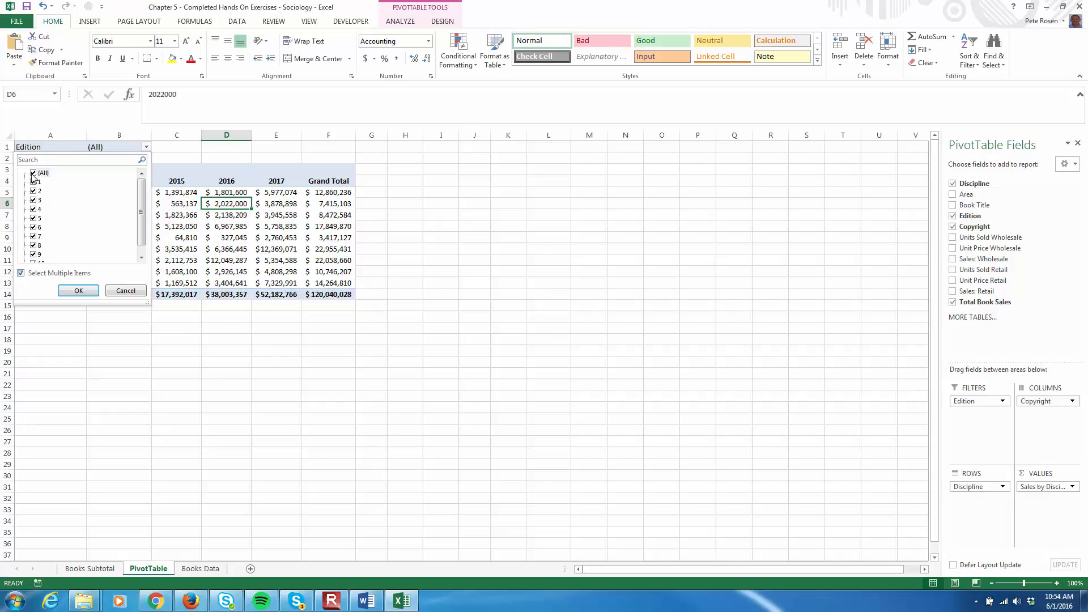
{"action": "left_click", "coordinate": [33, 174]}
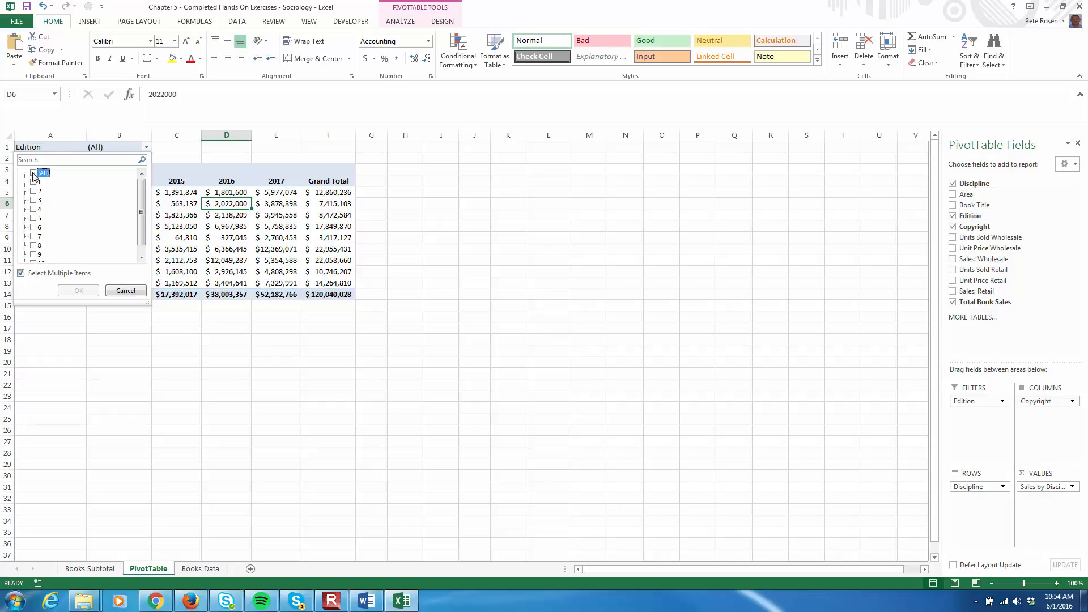
{"action": "left_click", "coordinate": [33, 182]}
{"action": "left_click", "coordinate": [33, 191]}
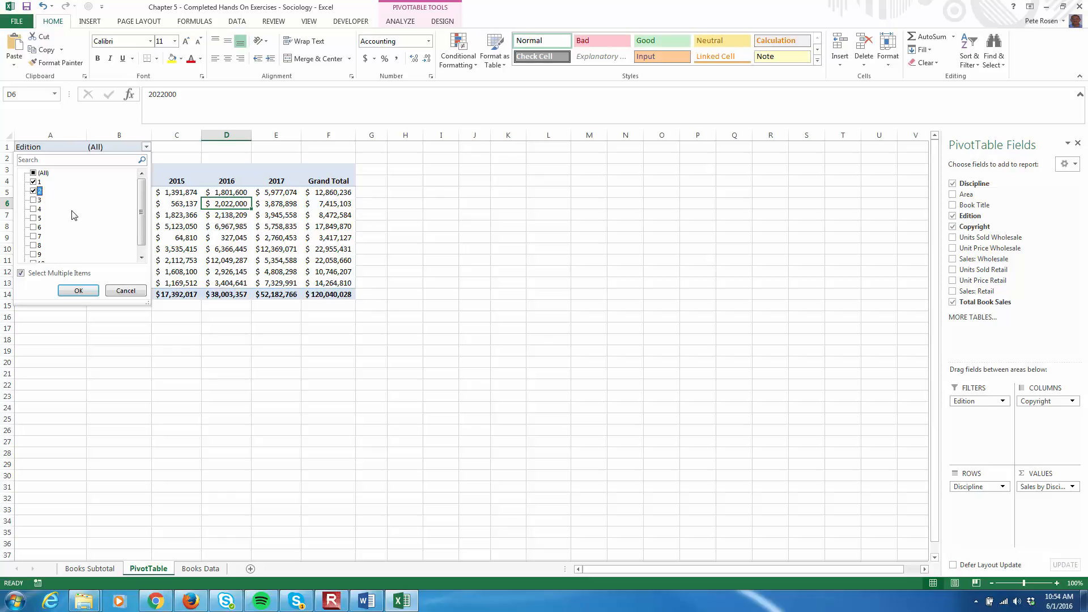
{"action": "left_click", "coordinate": [80, 291]}
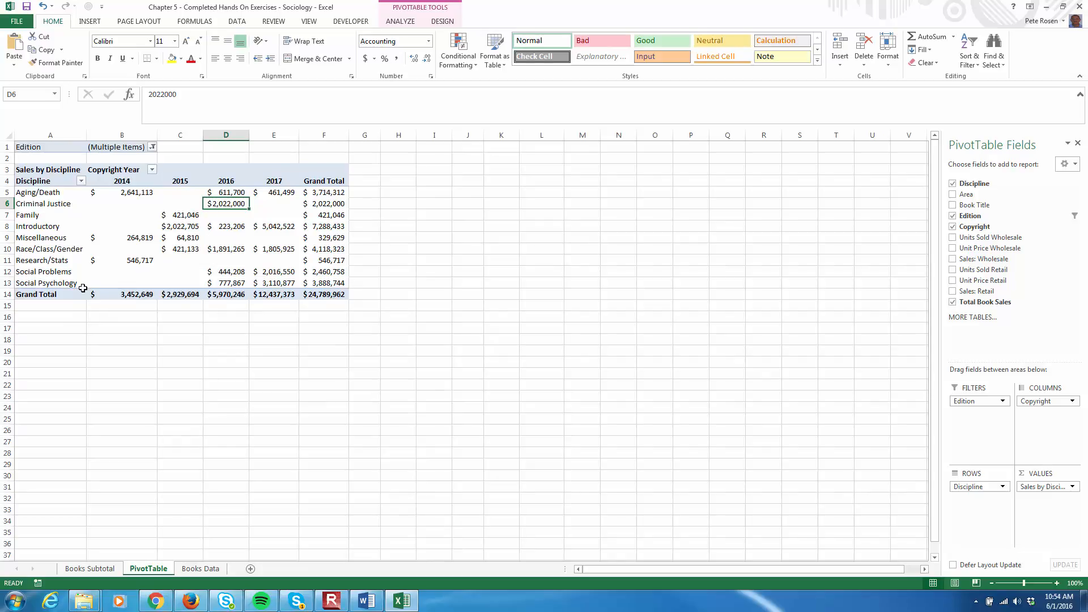
Filter the Copyright Year columns to show only 2016 and 2017, excluding 2014 and 2015
{"action": "left_click", "coordinate": [151, 169]}
{"action": "left_click", "coordinate": [38, 298]}
{"action": "left_click", "coordinate": [39, 297]}
{"action": "left_click", "coordinate": [39, 289]}
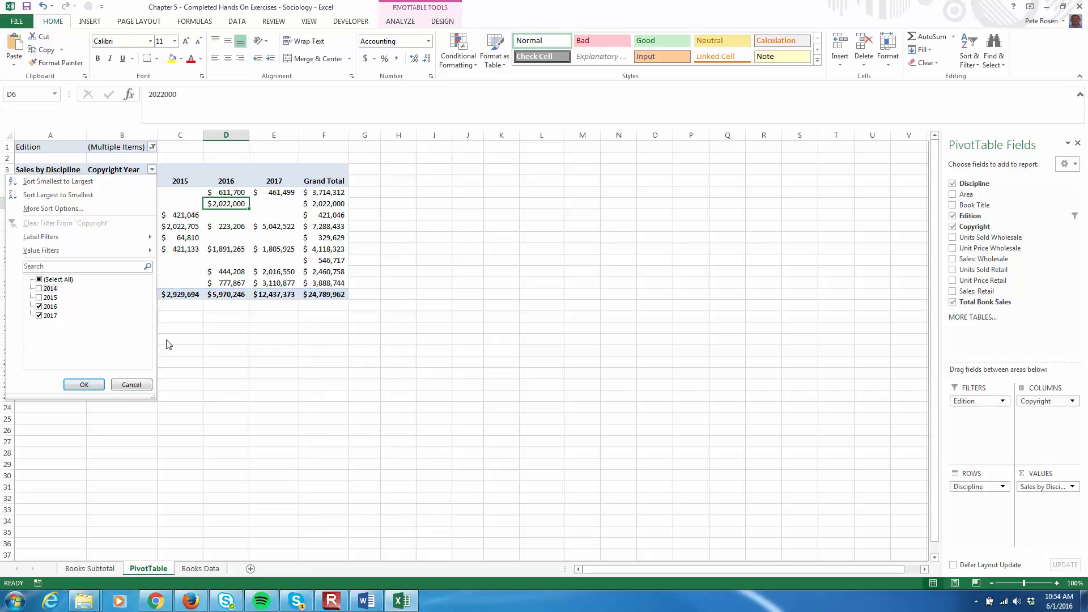
{"action": "left_click", "coordinate": [84, 384]}
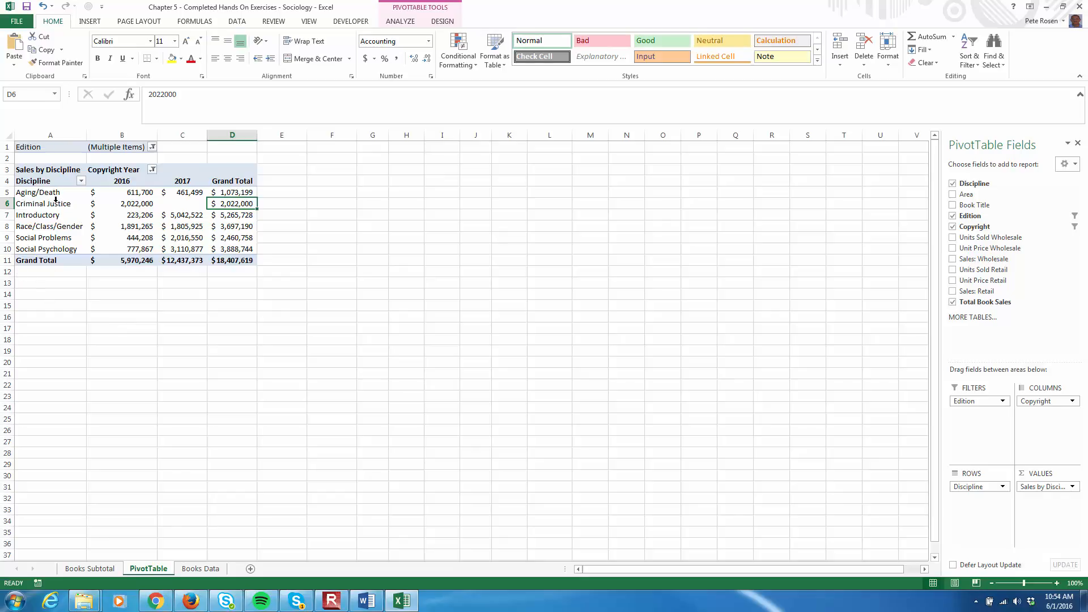
Insert a slicer for the Discipline field on the PivotTable
{"action": "left_click", "coordinate": [129, 214]}
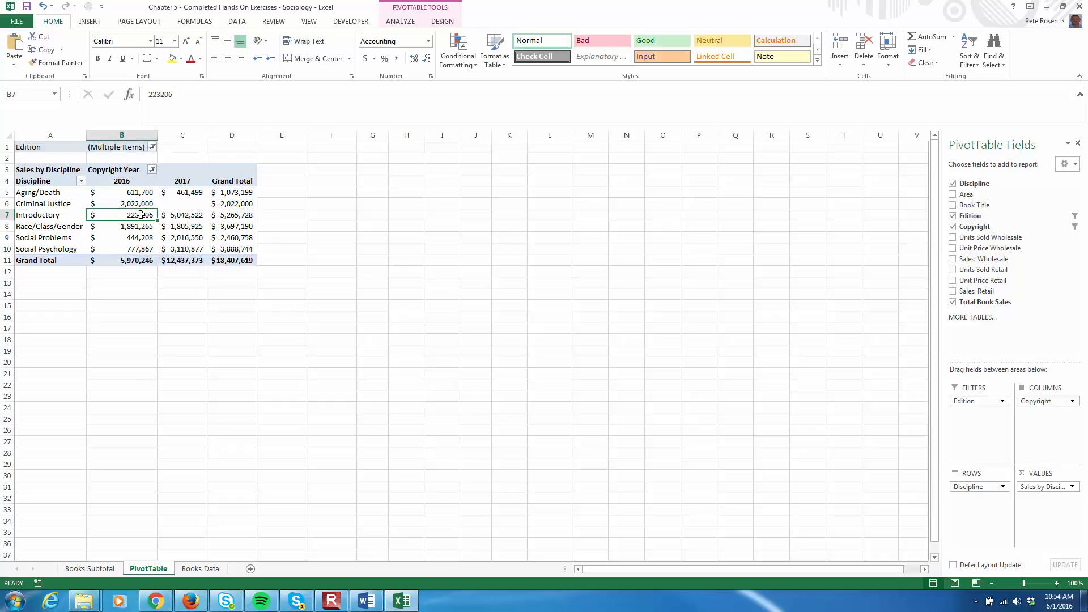
{"action": "left_click", "coordinate": [400, 23]}
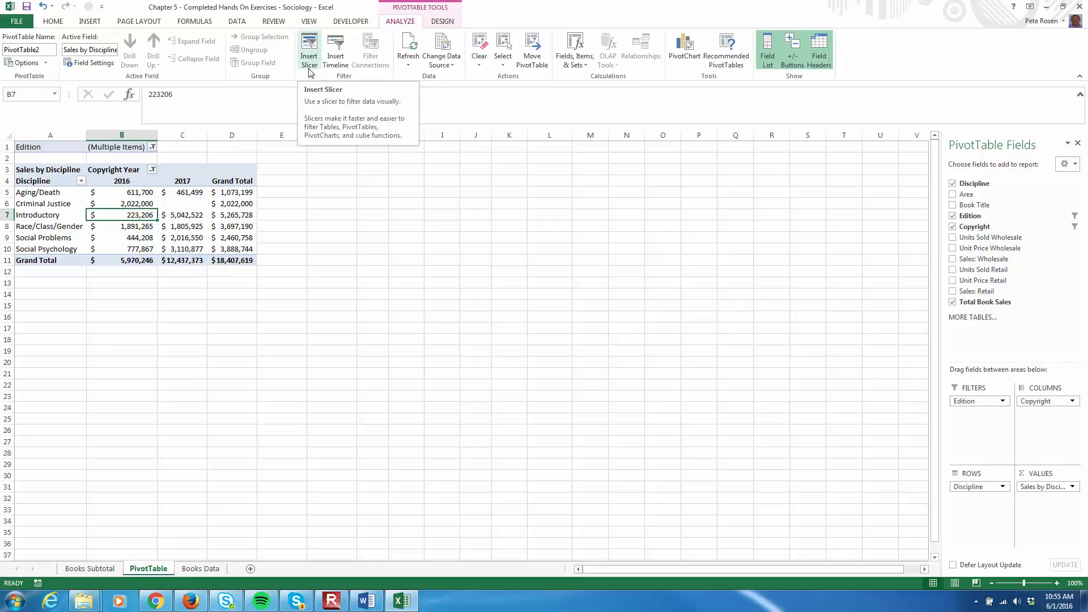
{"action": "left_click", "coordinate": [310, 50]}
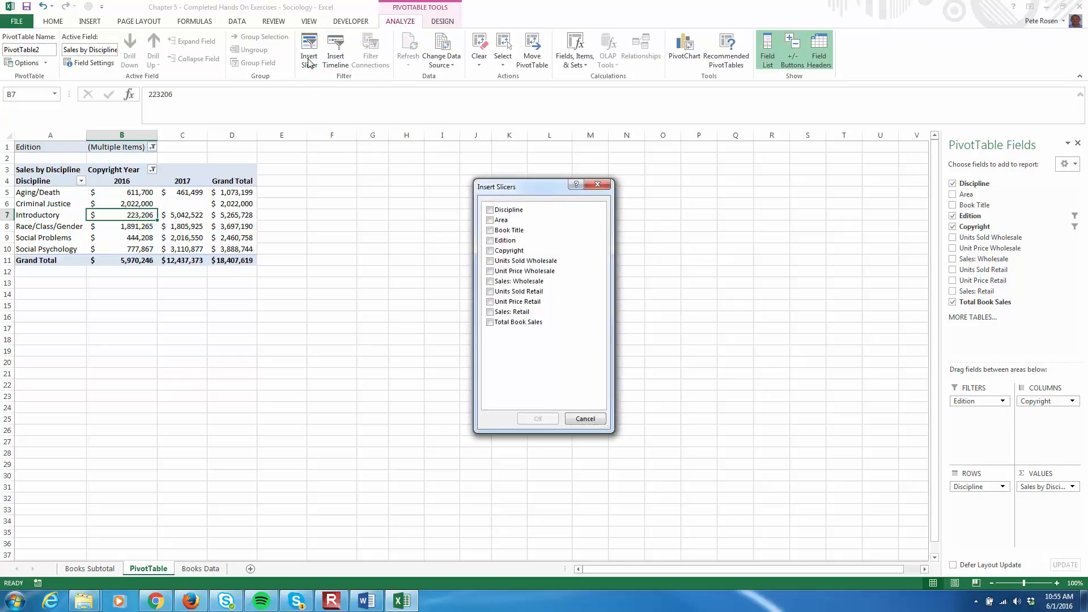
{"action": "left_click", "coordinate": [513, 211]}
{"action": "left_click", "coordinate": [538, 419]}
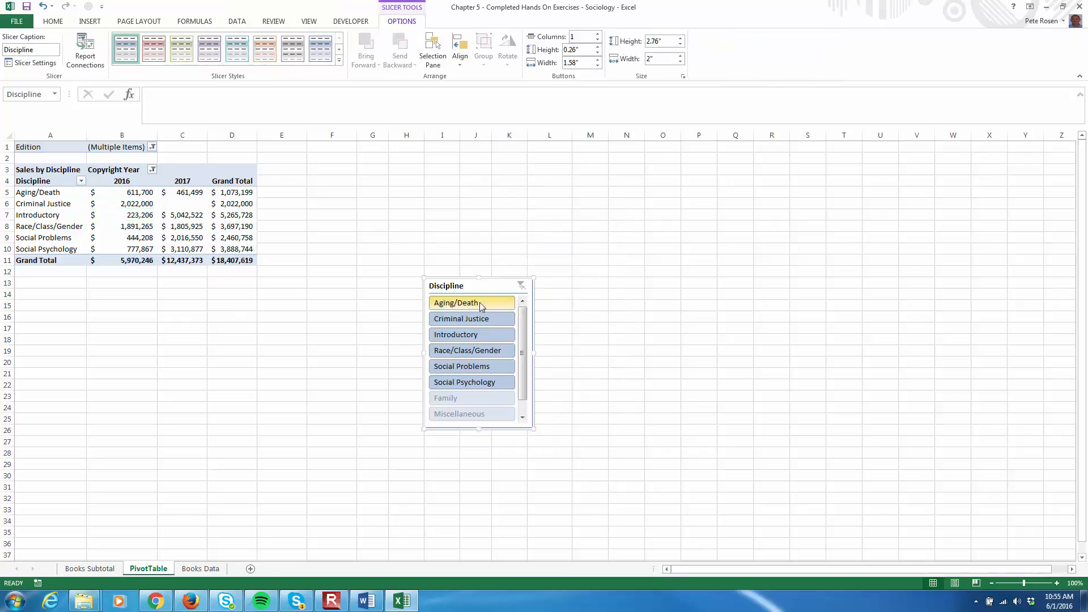
Move the Discipline slicer beside the PivotTable and enlarge it to about 3.22 by 2.05 inches
{"action": "left_click_drag", "start_coordinate": [486, 290], "coordinate": [369, 173]}
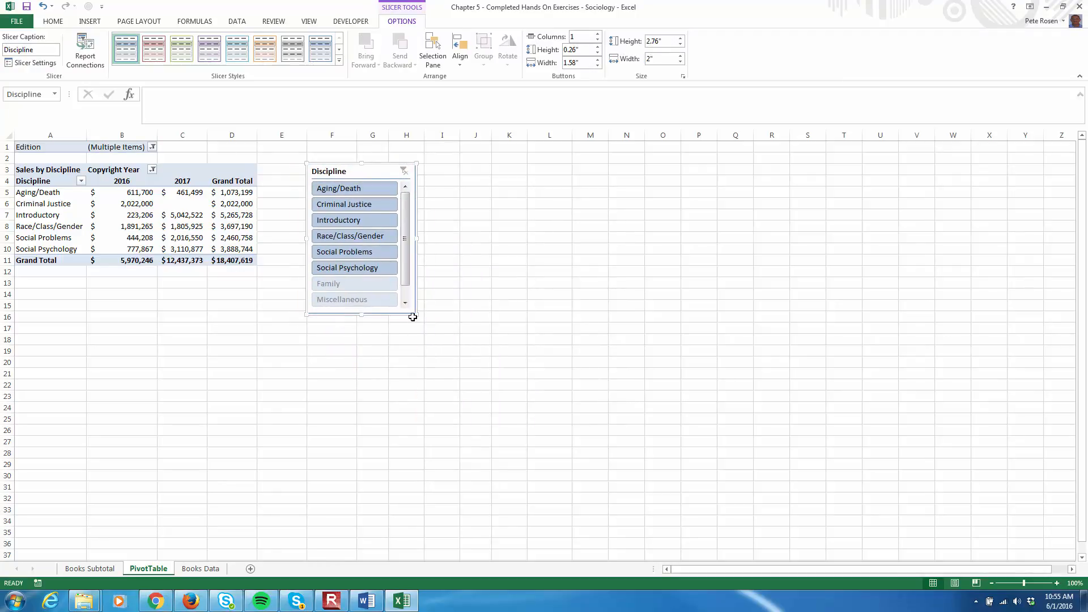
{"action": "left_click_drag", "start_coordinate": [416, 315], "coordinate": [420, 339]}
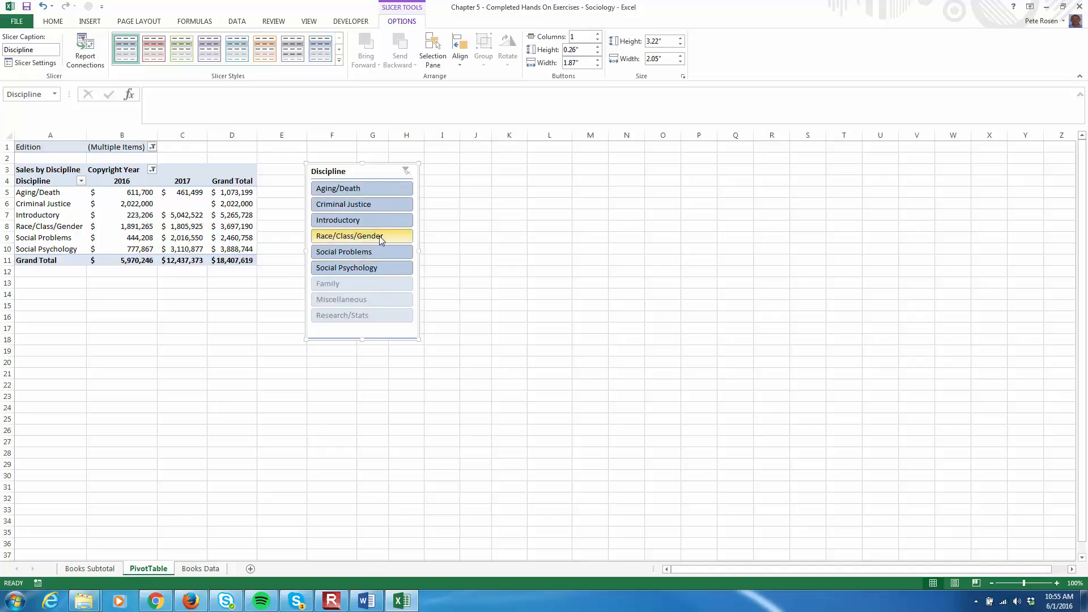
Deselect Aging/Death in the Discipline slicer to exclude it from the PivotTable
{"action": "left_click", "coordinate": [379, 189], "text": "ctrl"}
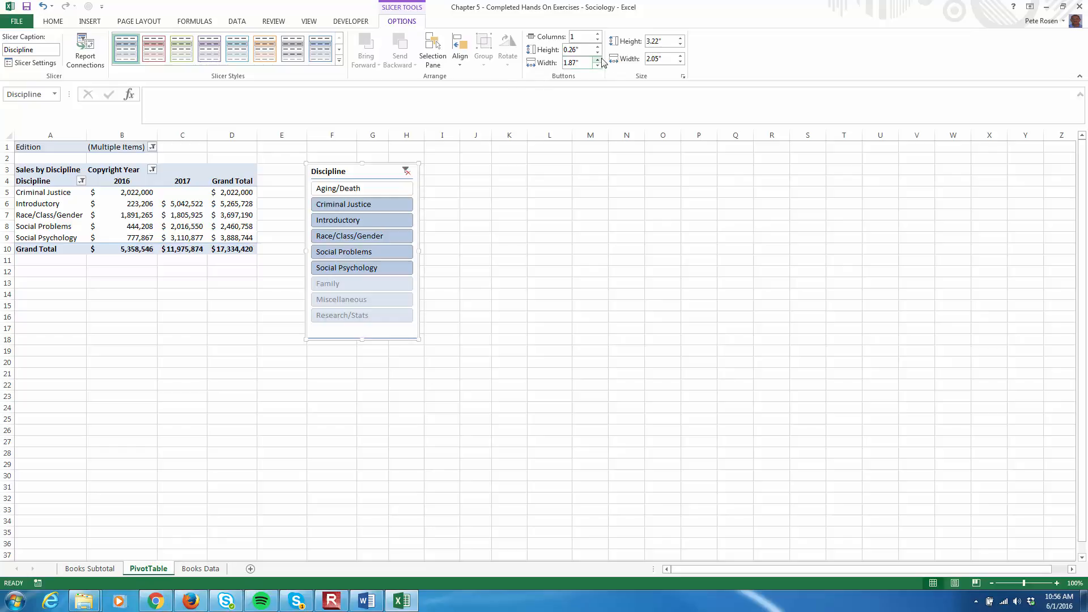
Set the slicer buttons to 2 columns with a button width of 1.5 inches
{"action": "left_click", "coordinate": [597, 33]}
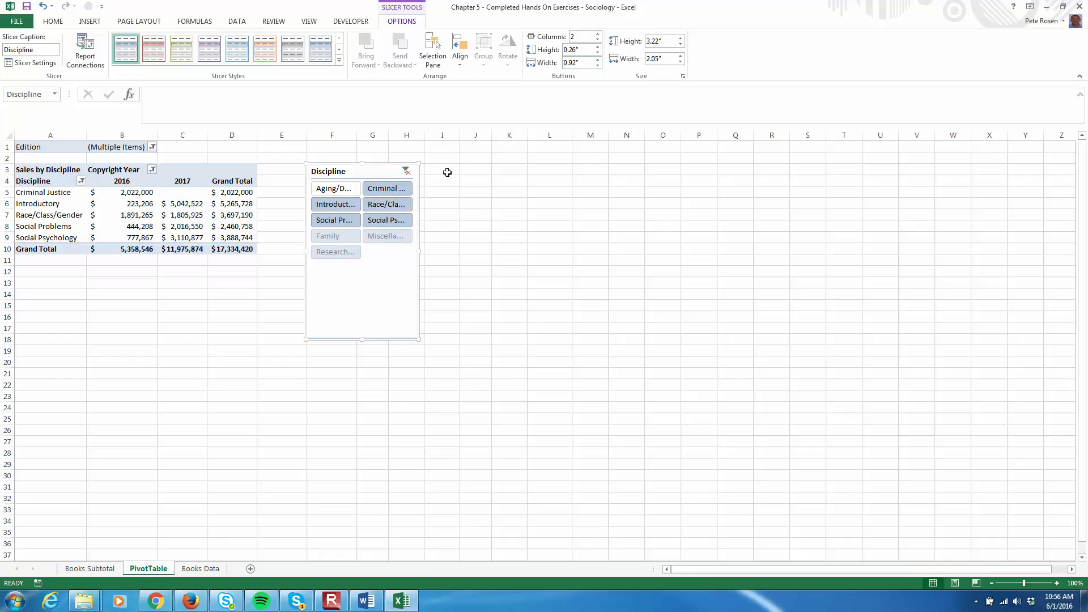
{"action": "left_click", "coordinate": [598, 65]}
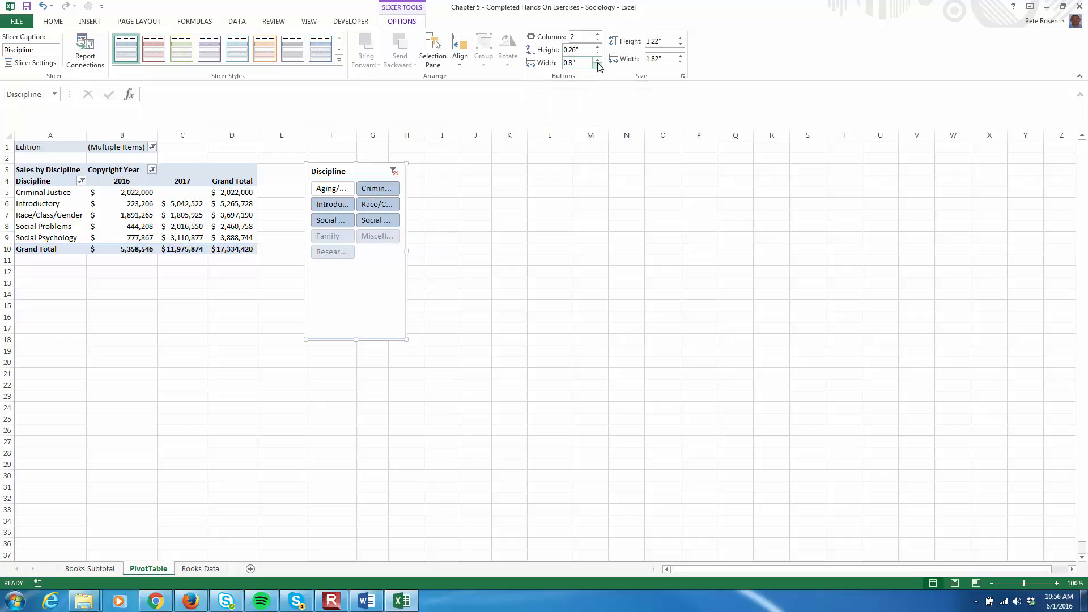
{"action": "left_click", "coordinate": [598, 65]}
{"action": "left_click", "coordinate": [598, 64]}
{"action": "left_click", "coordinate": [598, 61]}
{"action": "left_click", "coordinate": [598, 60]}
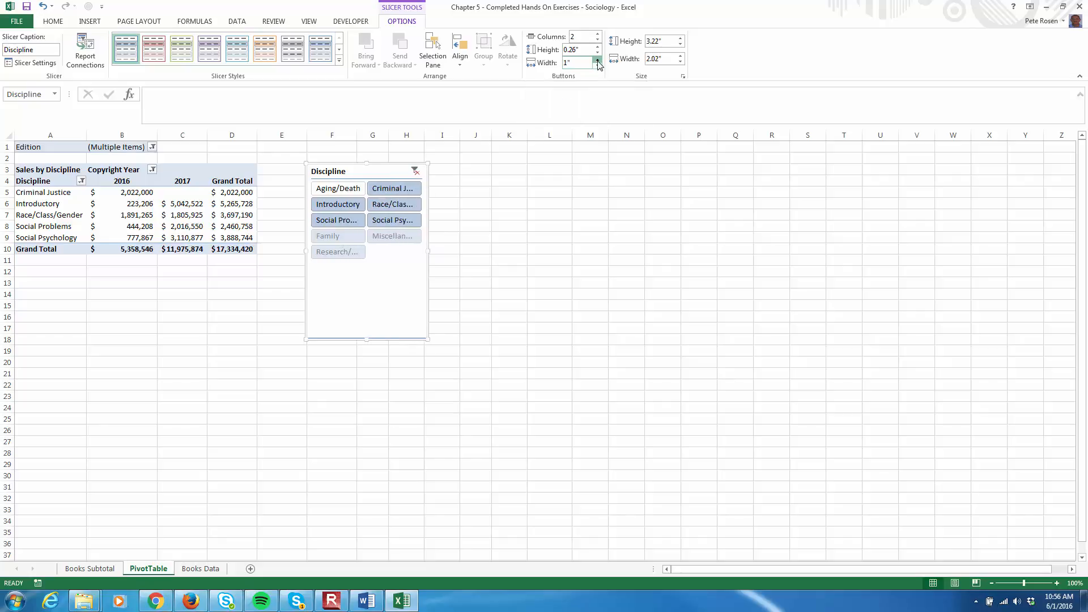
{"action": "left_click", "coordinate": [598, 60]}
{"action": "left_click", "coordinate": [598, 61]}
{"action": "left_click", "coordinate": [598, 61]}
{"action": "left_click", "coordinate": [598, 60]}
{"action": "left_click", "coordinate": [598, 61]}
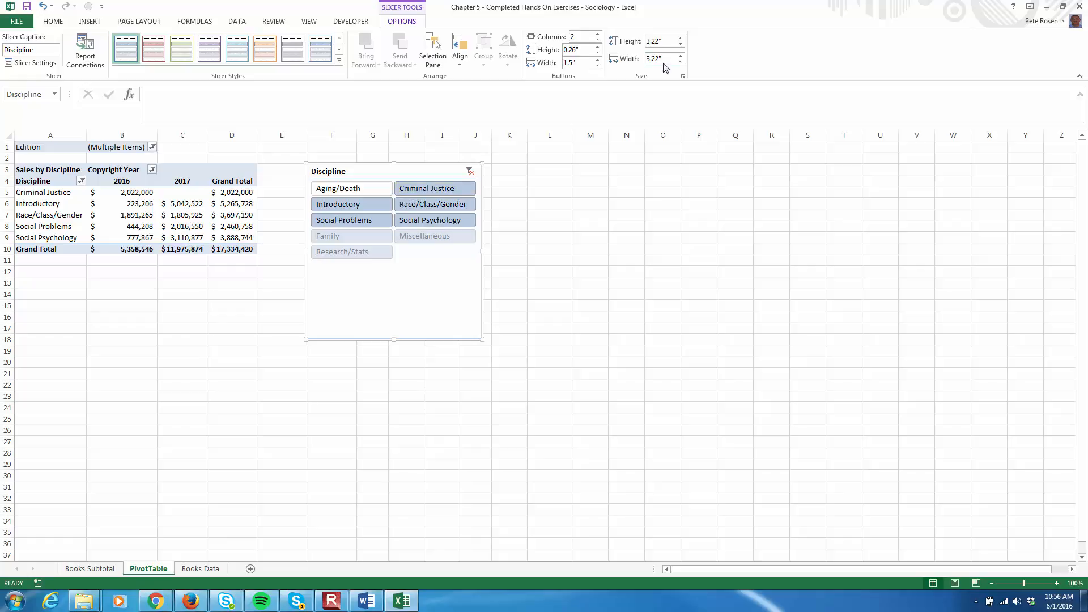
Set the slicer's overall height to 2 inches
{"action": "left_click", "coordinate": [681, 39]}
{"action": "left_click", "coordinate": [681, 39]}
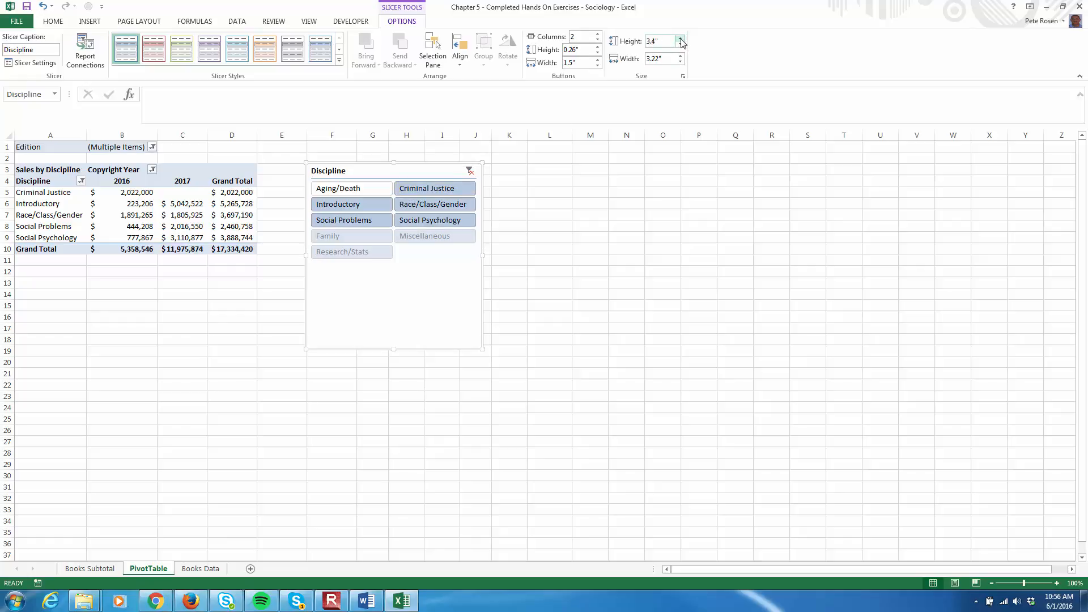
{"action": "left_click_drag", "start_coordinate": [681, 44], "coordinate": [681, 44]}
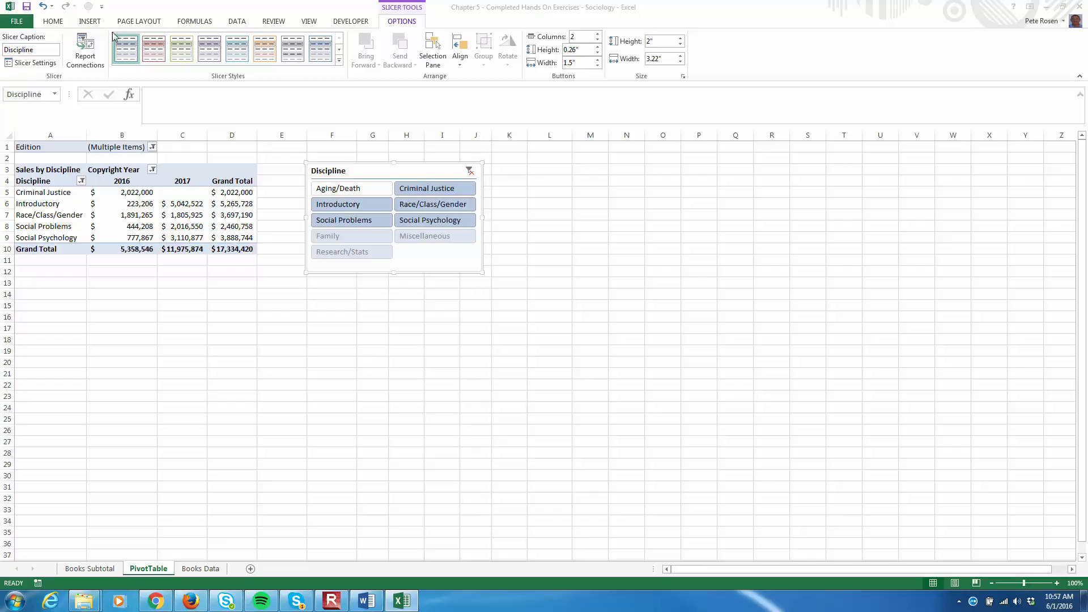
Apply Slicer Style Dark 1 to the Discipline slicer
{"action": "left_click", "coordinate": [340, 62]}
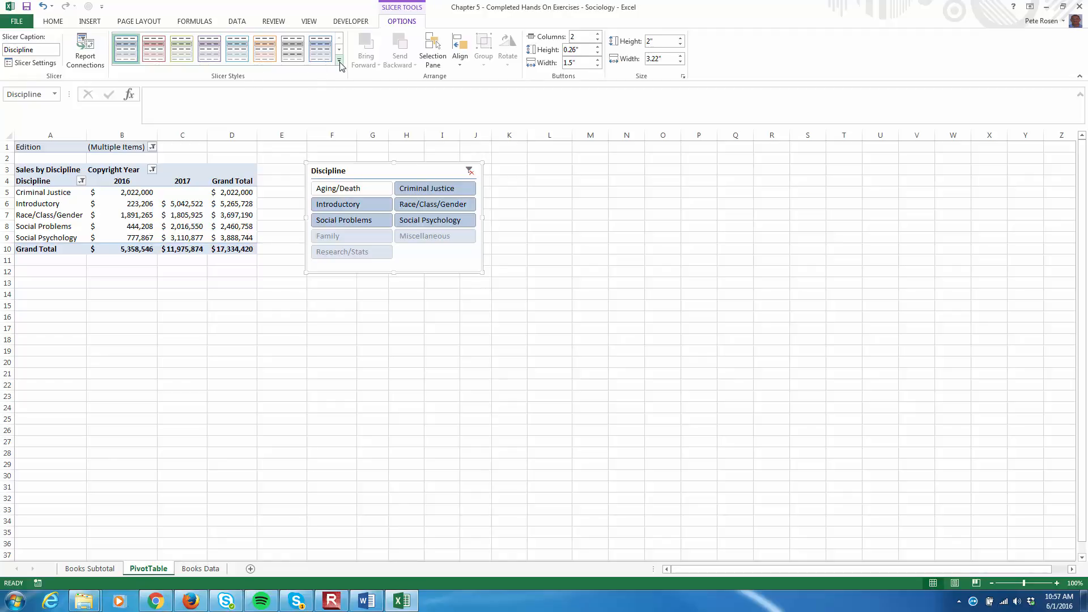
{"action": "left_click", "coordinate": [340, 63]}
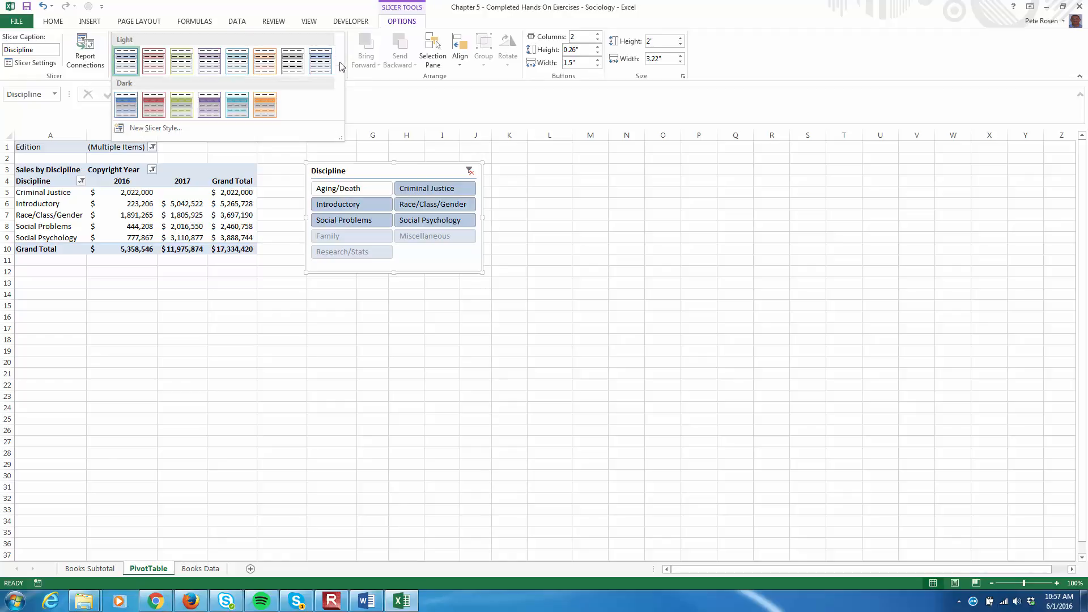
{"action": "left_click", "coordinate": [126, 108]}
{"action": "left_click", "coordinate": [592, 249]}
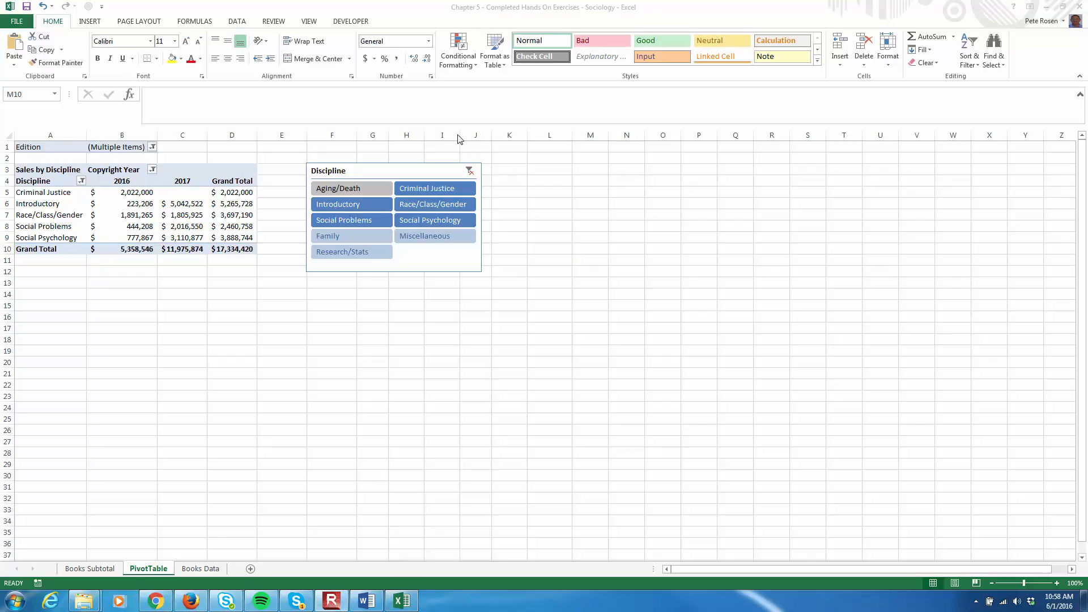
Start a new PivotTable calculated field named Author Royalties
{"action": "left_click", "coordinate": [146, 202]}
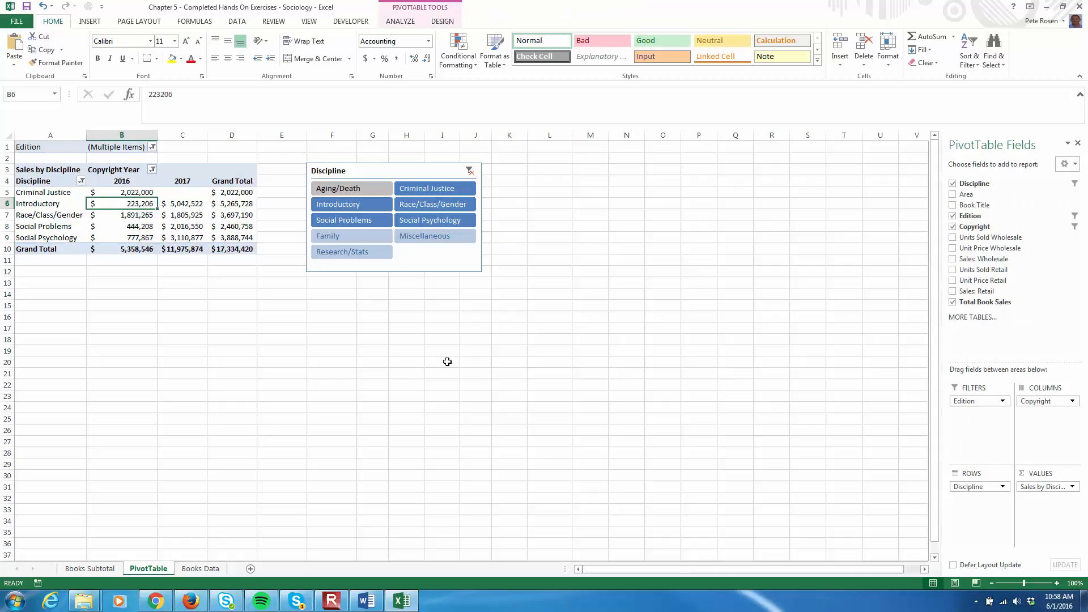
{"action": "left_click", "coordinate": [415, 21]}
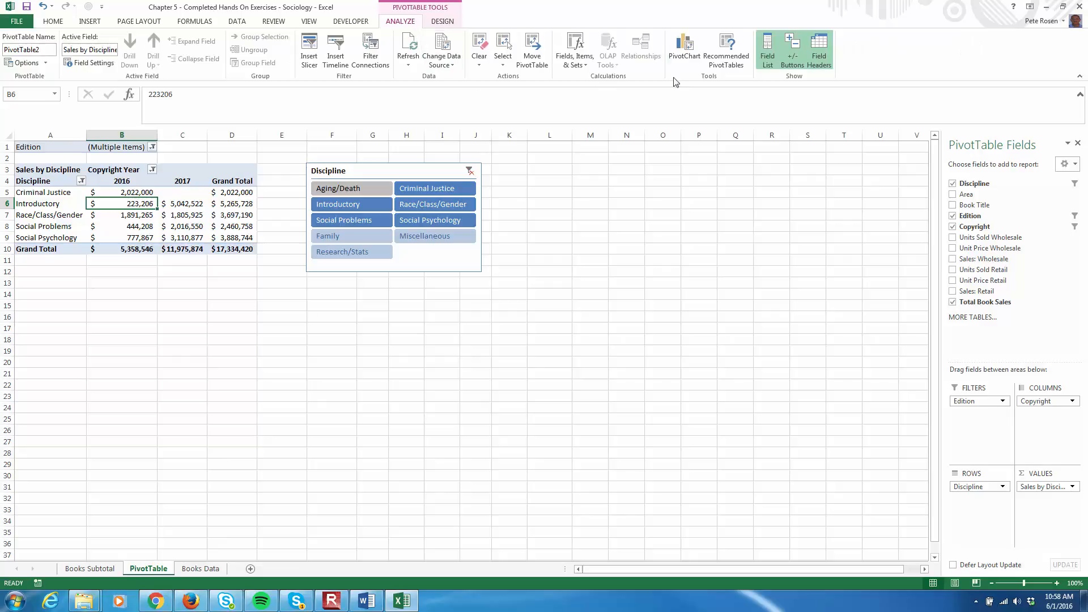
{"action": "left_click", "coordinate": [579, 67]}
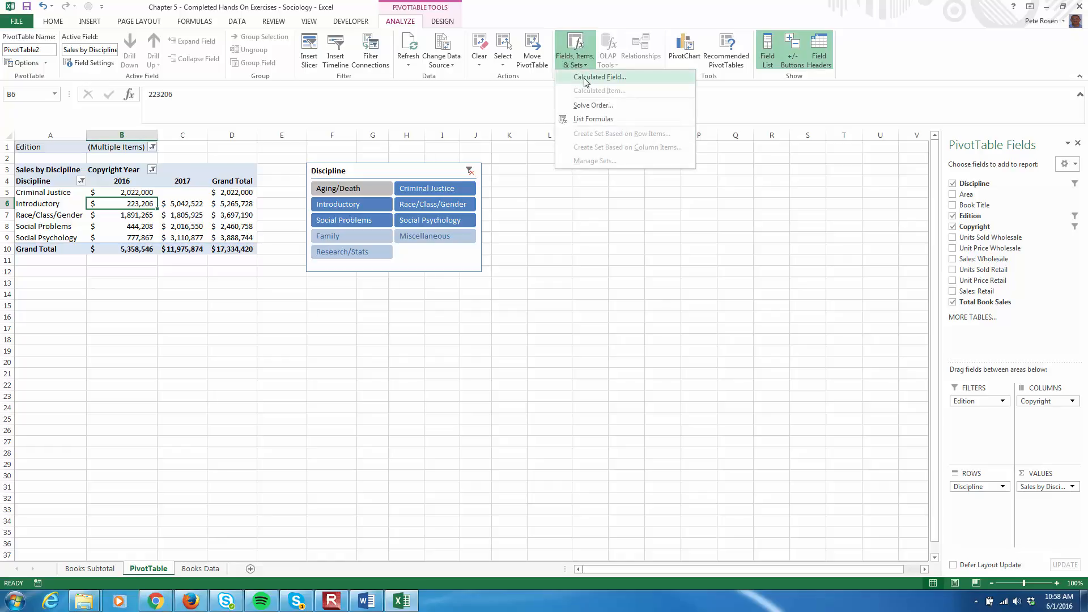
{"action": "left_click", "coordinate": [586, 80]}
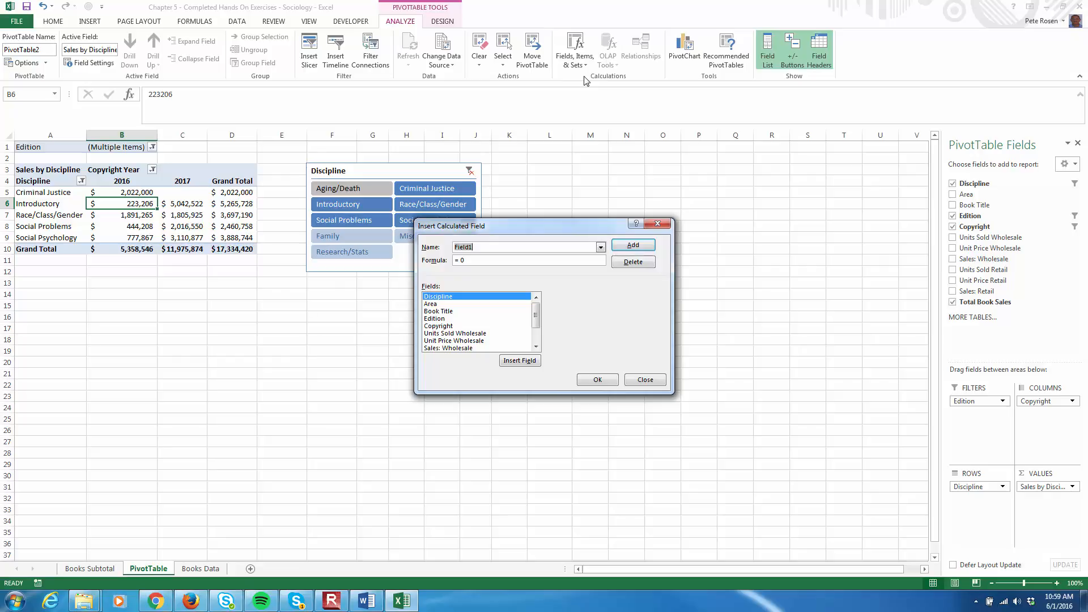
{"action": "type", "text": "Author Ro"}
{"action": "type", "text": "ay"}
{"action": "type", "text": "yalties"}
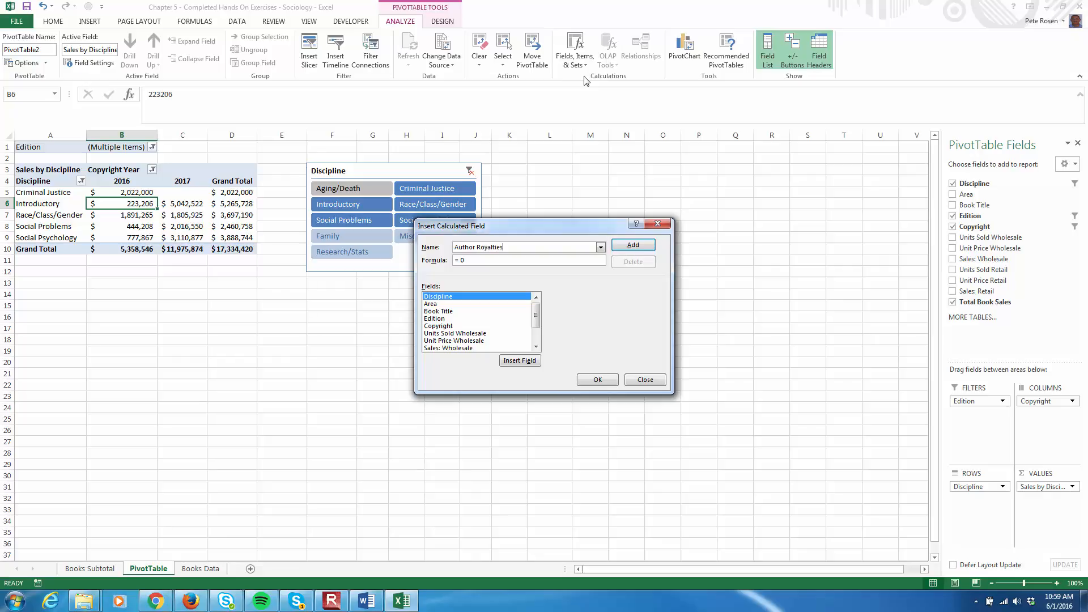
Define the Author Royalties formula as 'Total Book Sales' * 0.10 and add the field
{"action": "left_click", "coordinate": [472, 260]}
{"action": "left_click", "coordinate": [537, 342]}
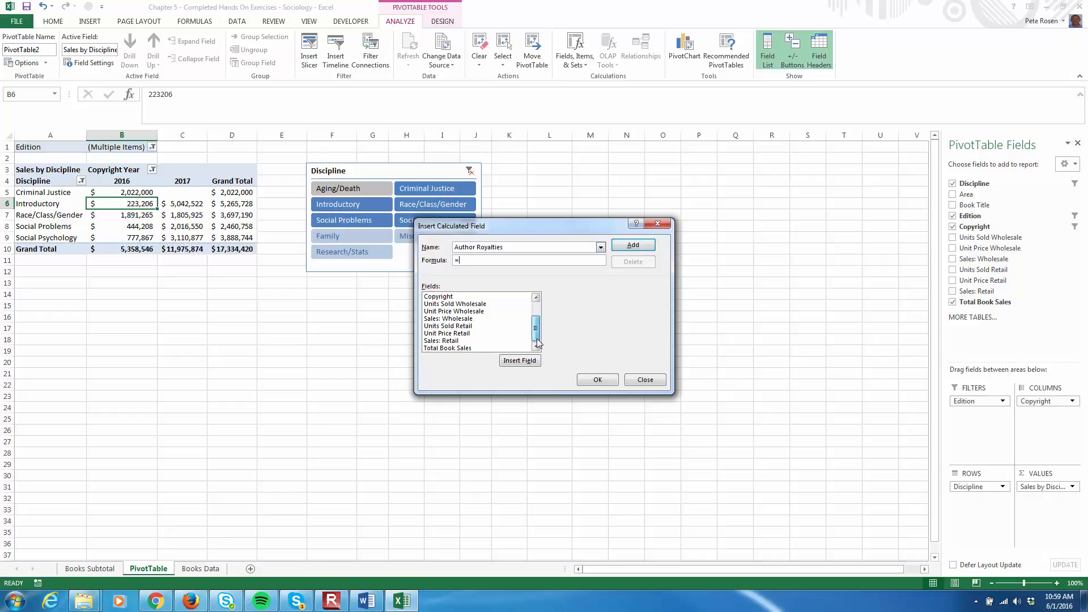
{"action": "left_click", "coordinate": [450, 348]}
{"action": "double_click", "coordinate": [450, 348]}
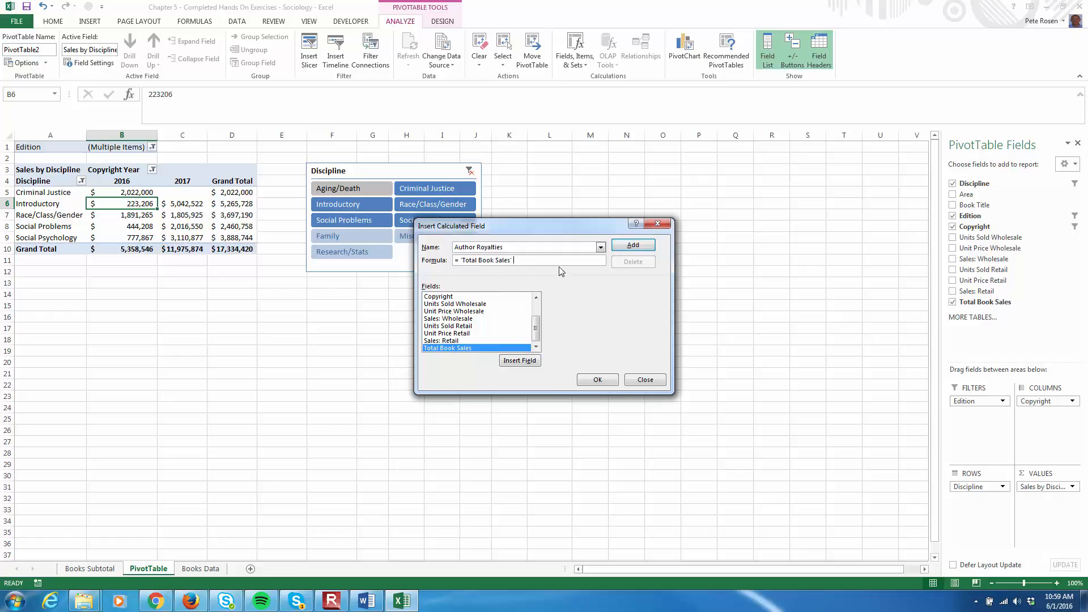
{"action": "type", "text": "* 0.10"}
{"action": "left_click", "coordinate": [633, 246]}
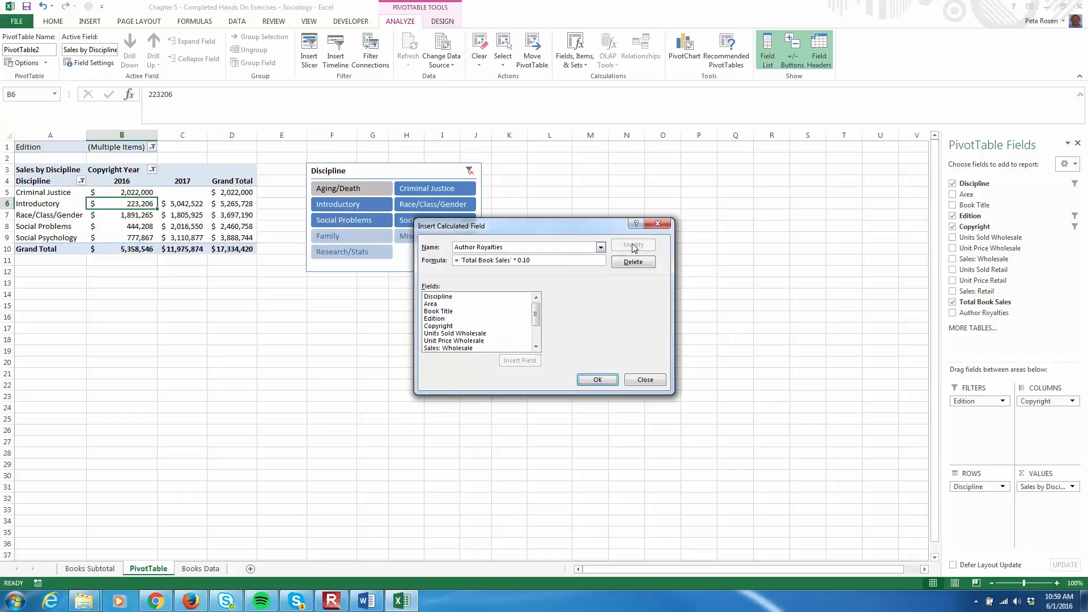
Insert the Author Royalties field into the calculated field formula
{"action": "left_click_drag", "start_coordinate": [536, 314], "coordinate": [536, 335]}
{"action": "left_click", "coordinate": [453, 348]}
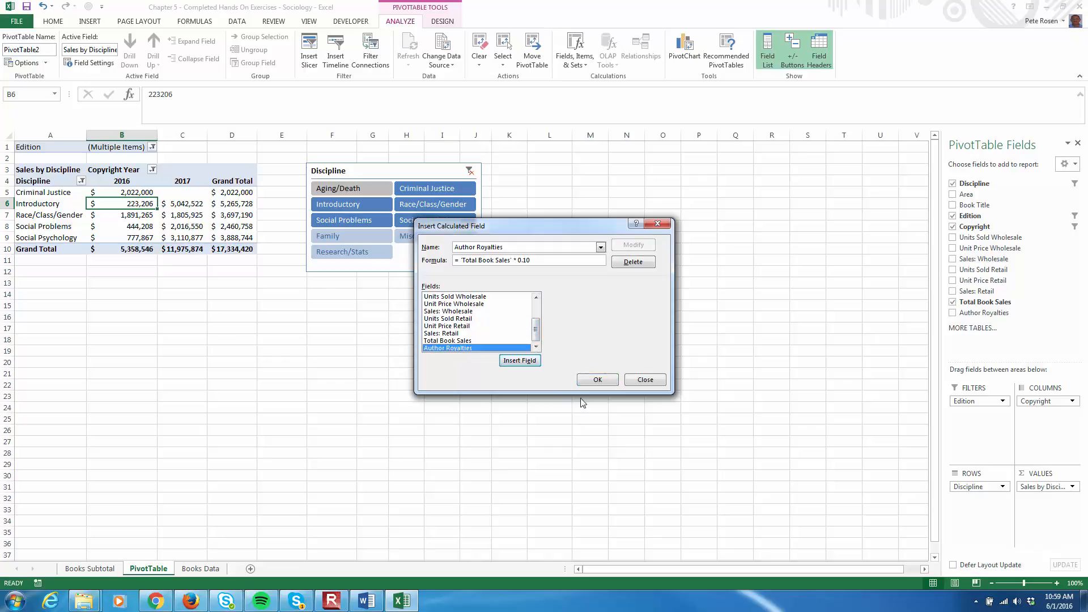
{"action": "left_click", "coordinate": [527, 361]}
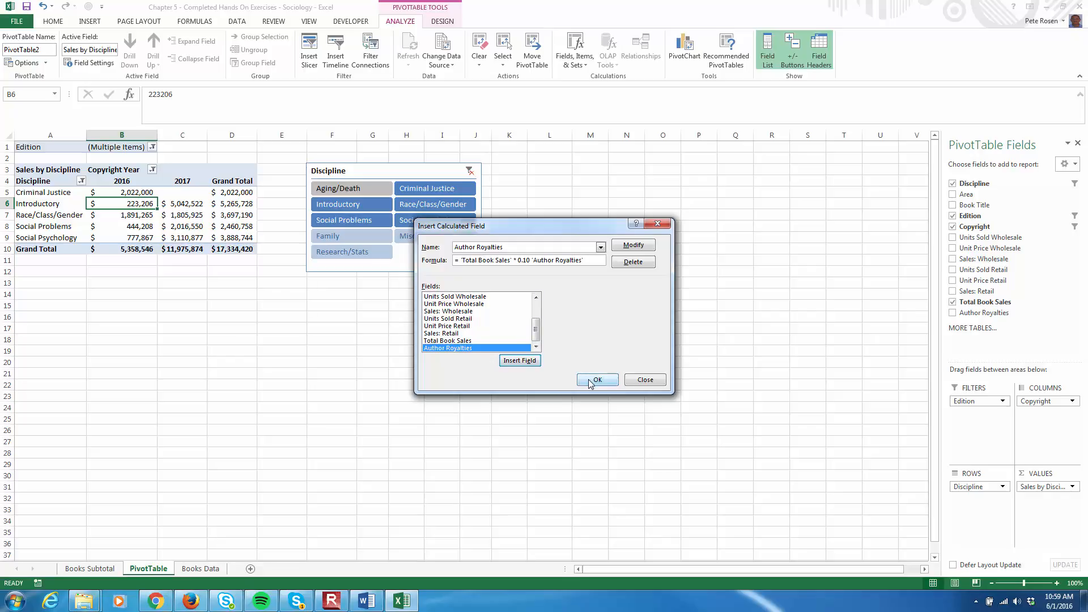
Add the Author Royalties calculated field to the PivotTable and close the calculated field dialog
{"action": "left_click", "coordinate": [594, 380]}
{"action": "left_click", "coordinate": [521, 355]}
{"action": "left_click", "coordinate": [643, 380]}
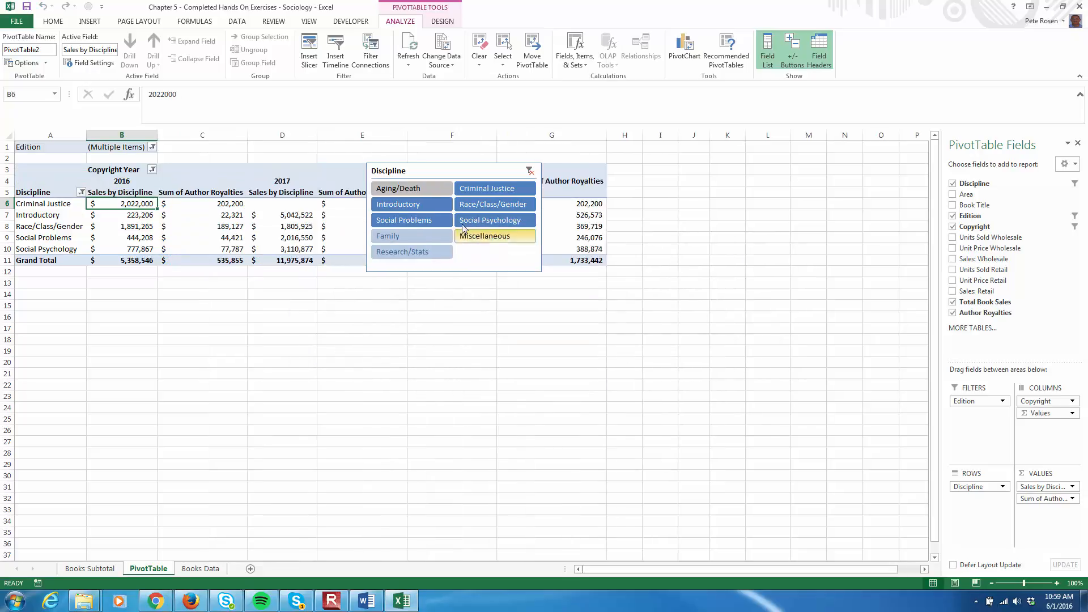
Move the Discipline slicer below the PivotTable, aligned with column A
{"action": "left_click_drag", "start_coordinate": [470, 172], "coordinate": [493, 299]}
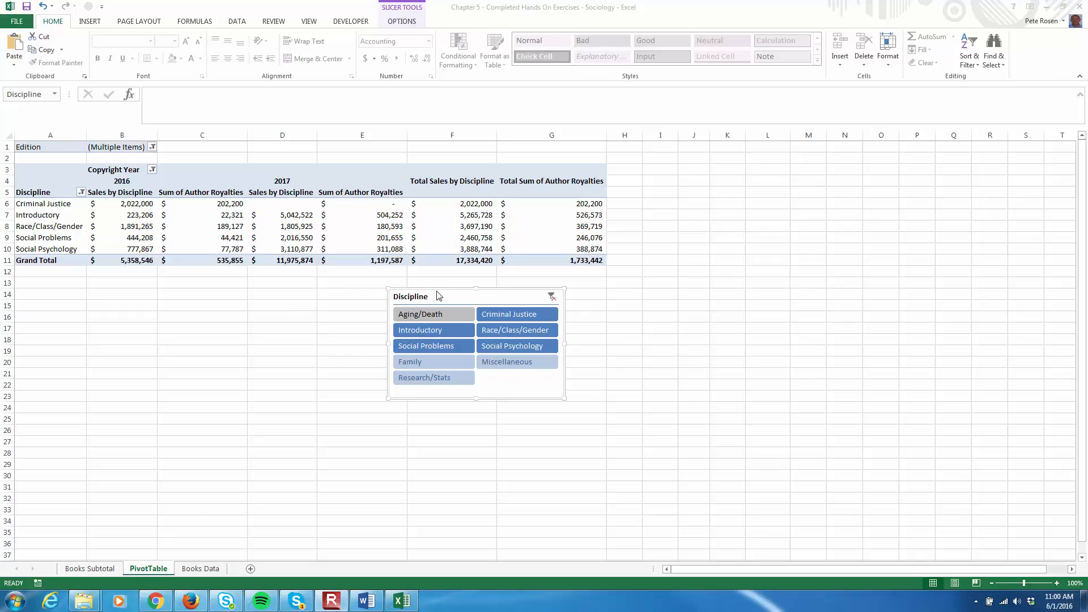
{"action": "left_click_drag", "start_coordinate": [443, 299], "coordinate": [72, 289]}
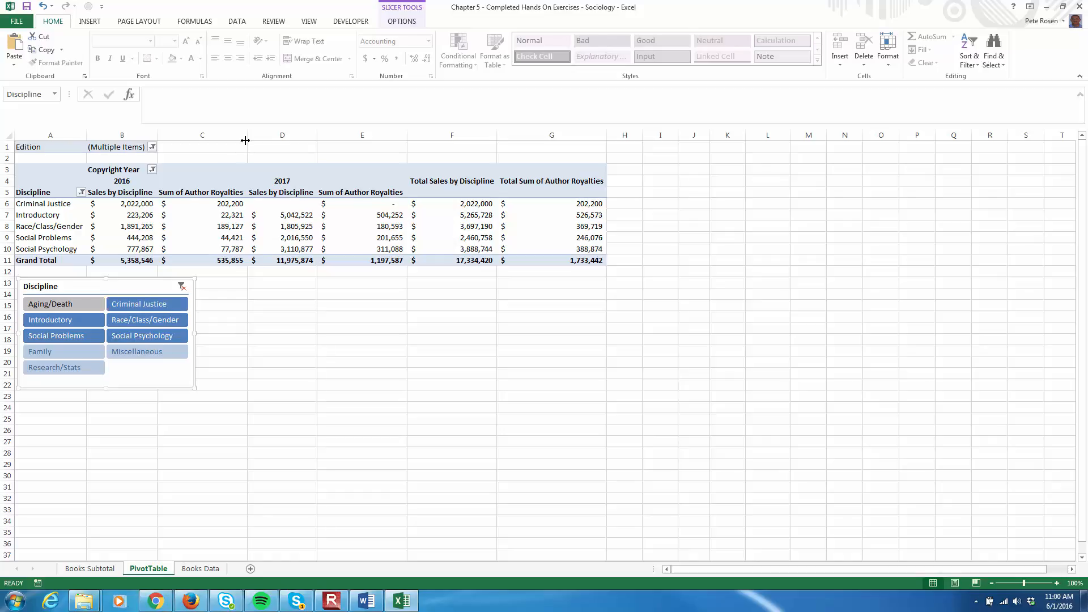
Narrow the two Sum of Author Royalties columns C and E and wrap their text
{"action": "left_click_drag", "start_coordinate": [246, 138], "coordinate": [214, 136]}
{"action": "left_click_drag", "start_coordinate": [372, 136], "coordinate": [342, 136]}
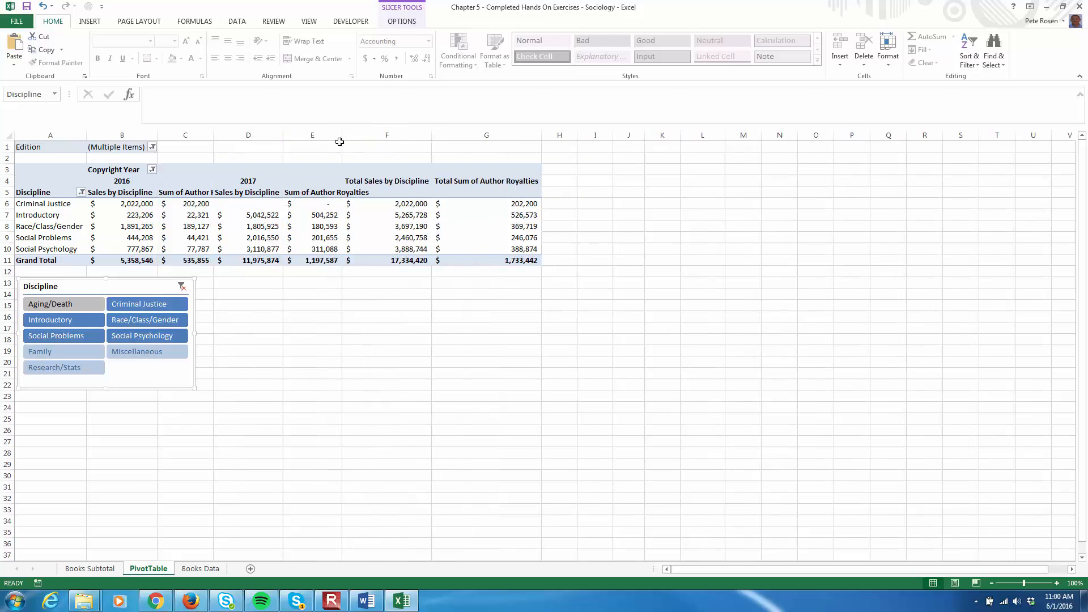
{"action": "left_click", "coordinate": [198, 137]}
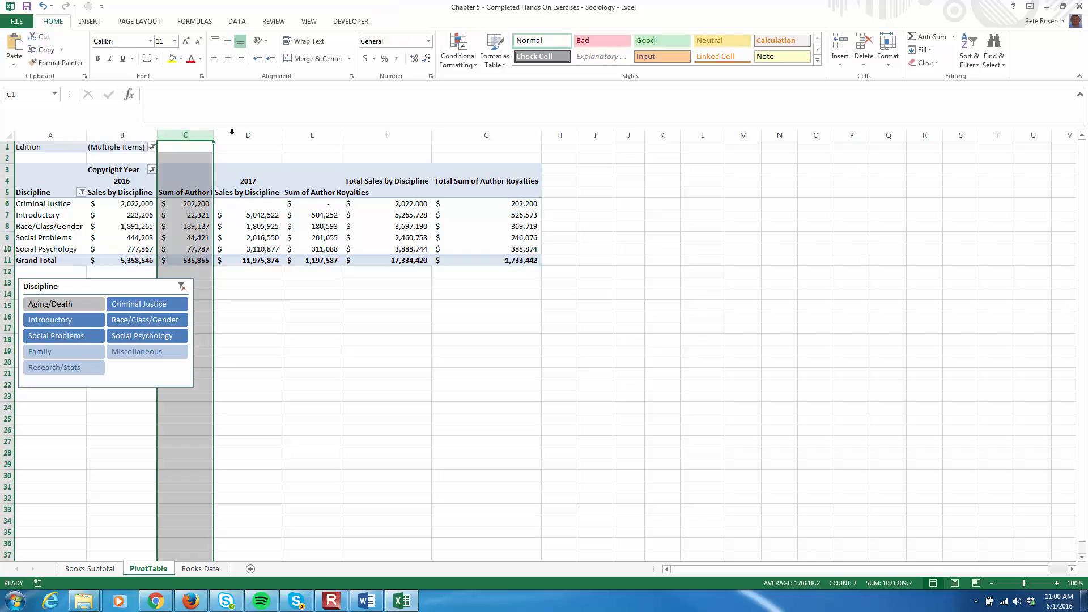
{"action": "left_click", "coordinate": [306, 132], "text": "ctrl"}
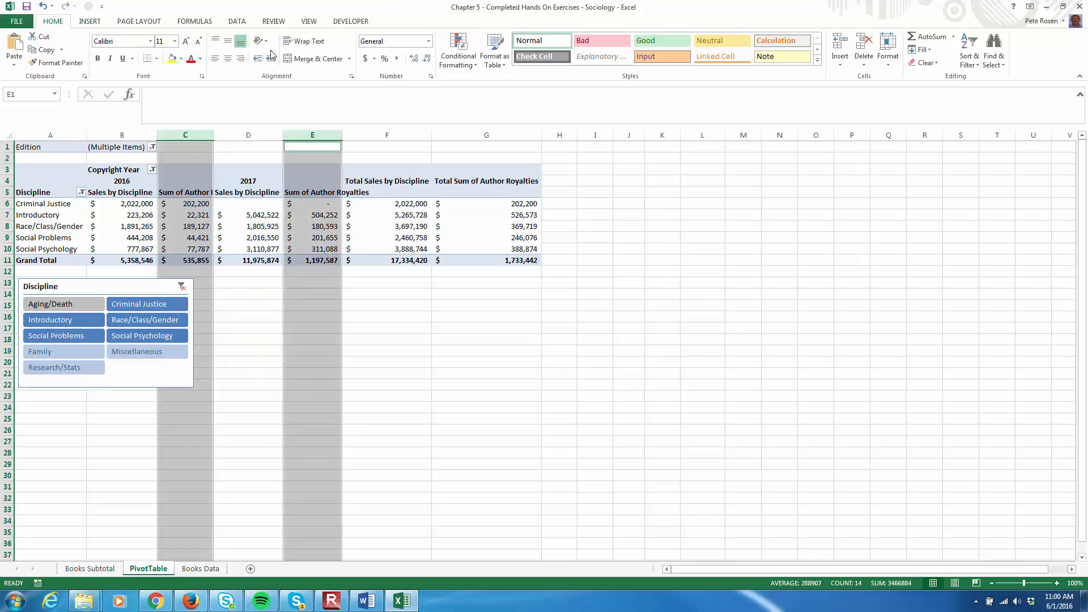
{"action": "left_click", "coordinate": [304, 41]}
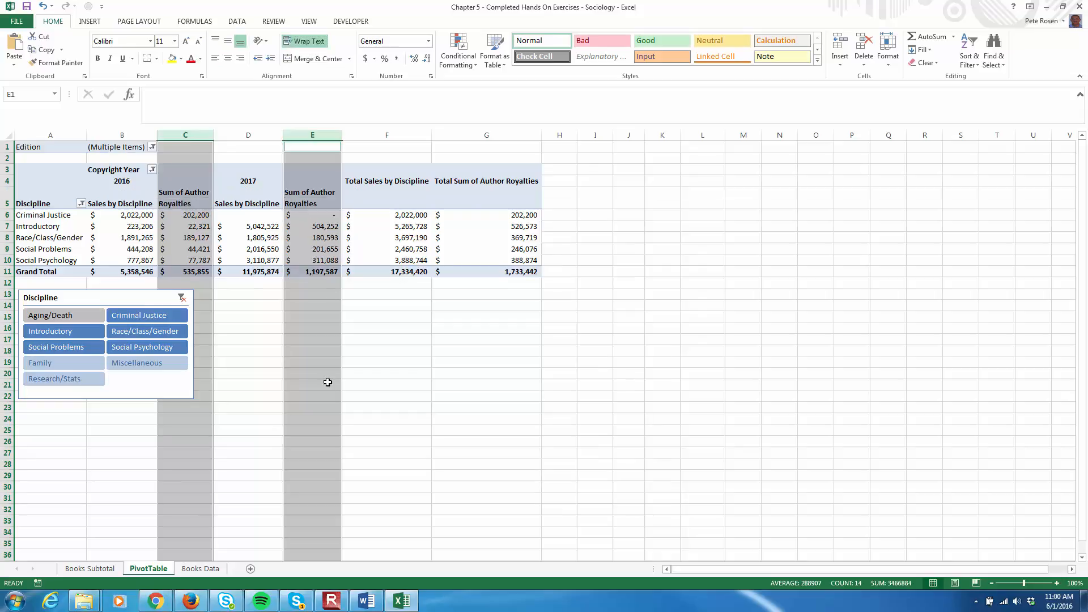
{"action": "left_click", "coordinate": [381, 404]}
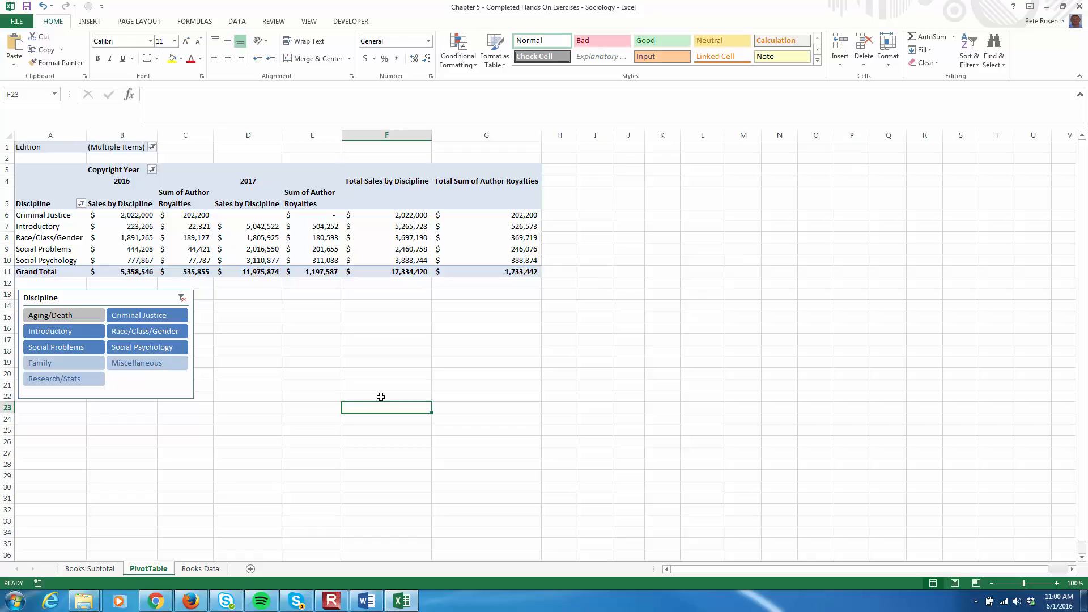
Check the row height of header row 5 and accept it unchanged
{"action": "left_click", "coordinate": [8, 198]}
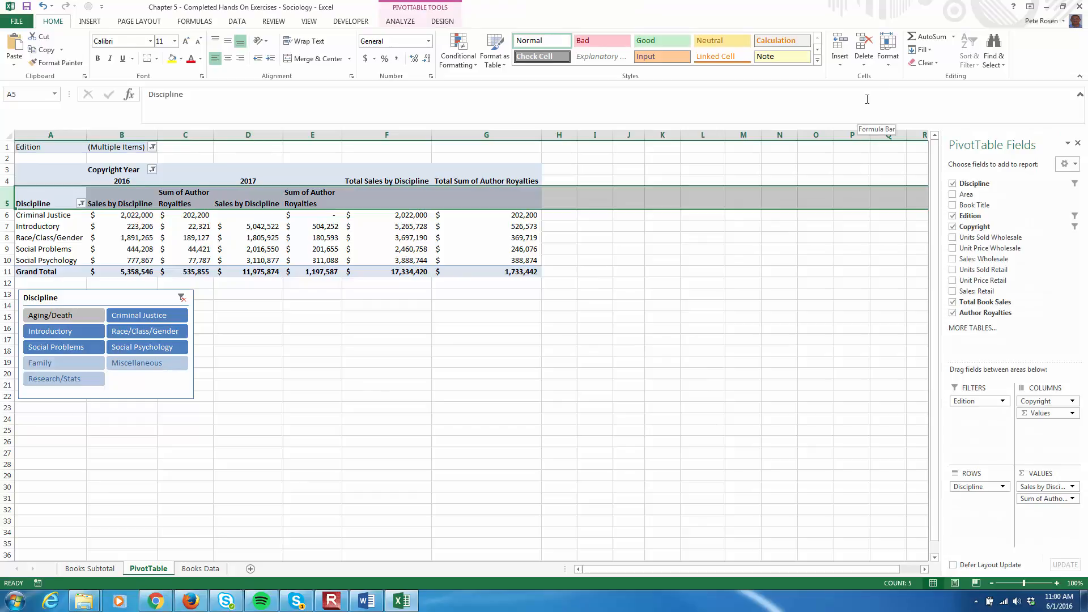
{"action": "left_click", "coordinate": [890, 67]}
{"action": "left_click", "coordinate": [915, 90]}
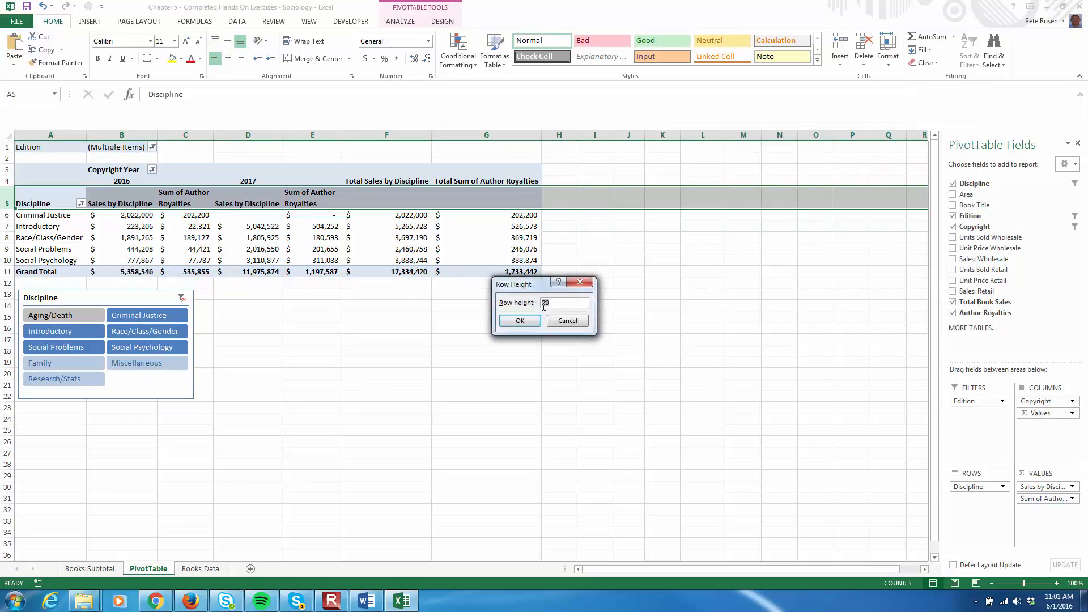
{"action": "left_click", "coordinate": [520, 321]}
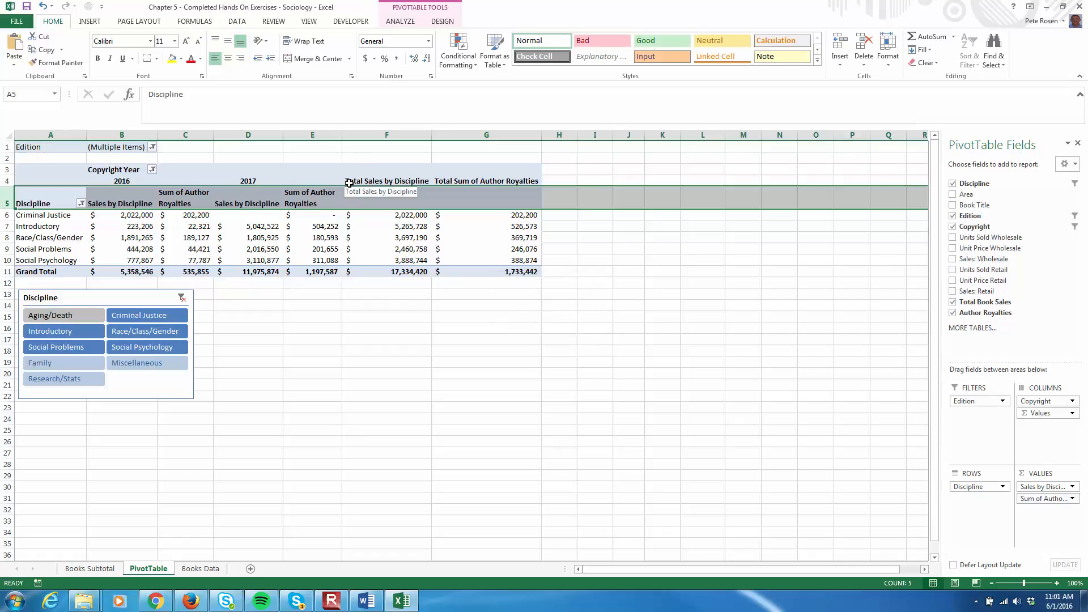
Set the column width of columns C and E to 12
{"action": "left_click", "coordinate": [192, 129]}
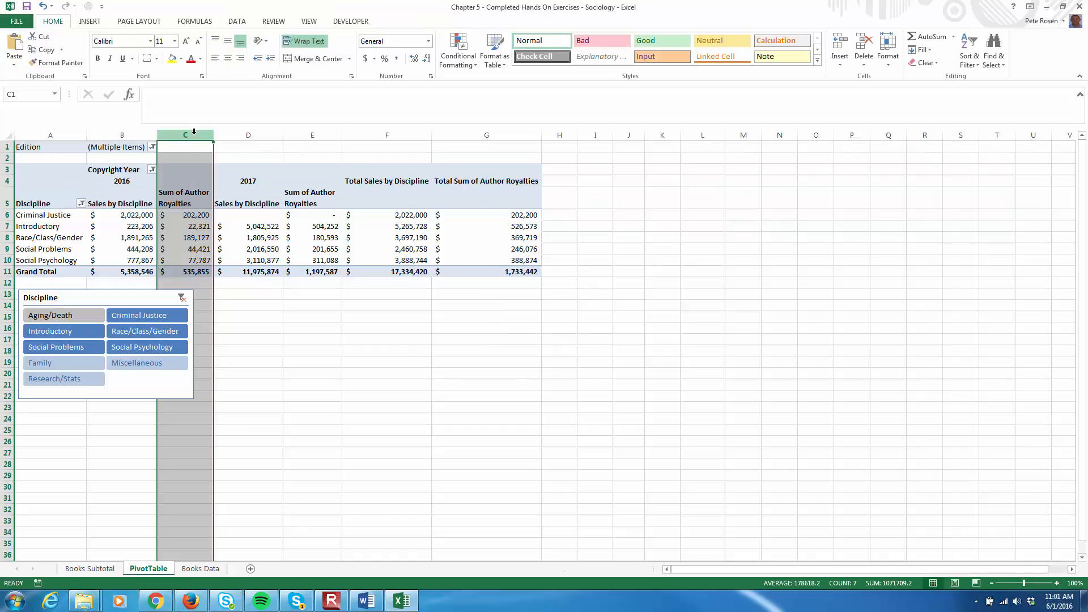
{"action": "left_click", "coordinate": [312, 131], "text": "ctrl"}
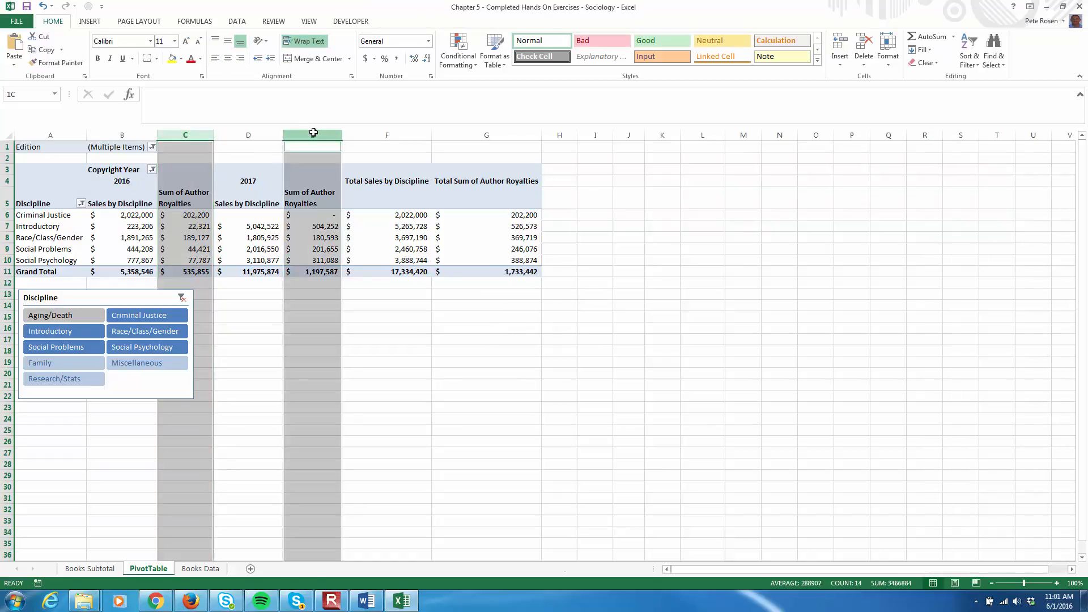
{"action": "left_click", "coordinate": [888, 50]}
{"action": "left_click", "coordinate": [920, 118]}
{"action": "type", "text": "12"}
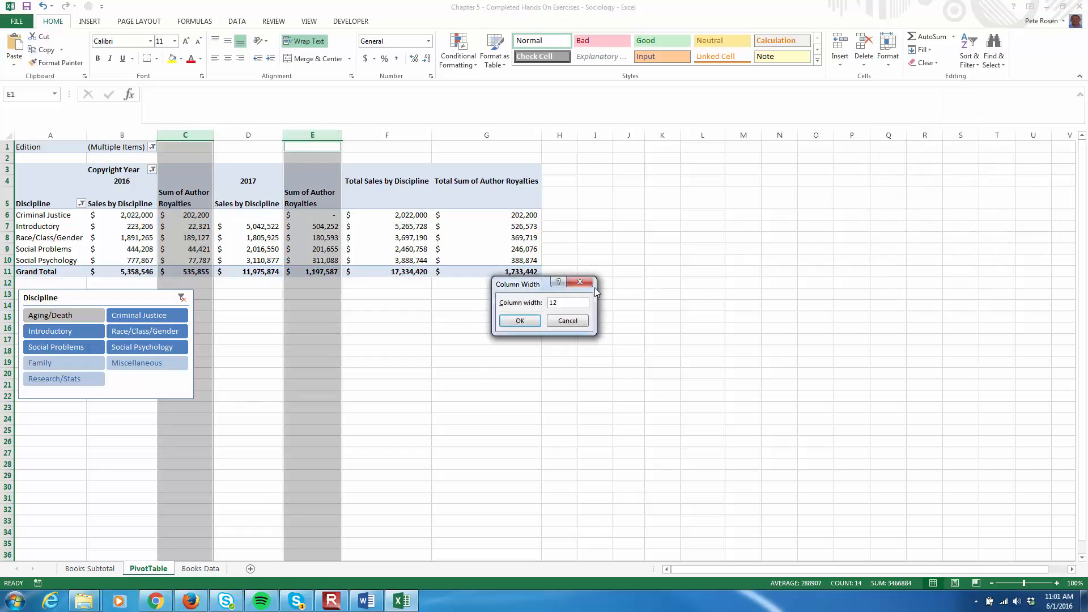
{"action": "key", "text": "Return"}
{"action": "left_click", "coordinate": [567, 329]}
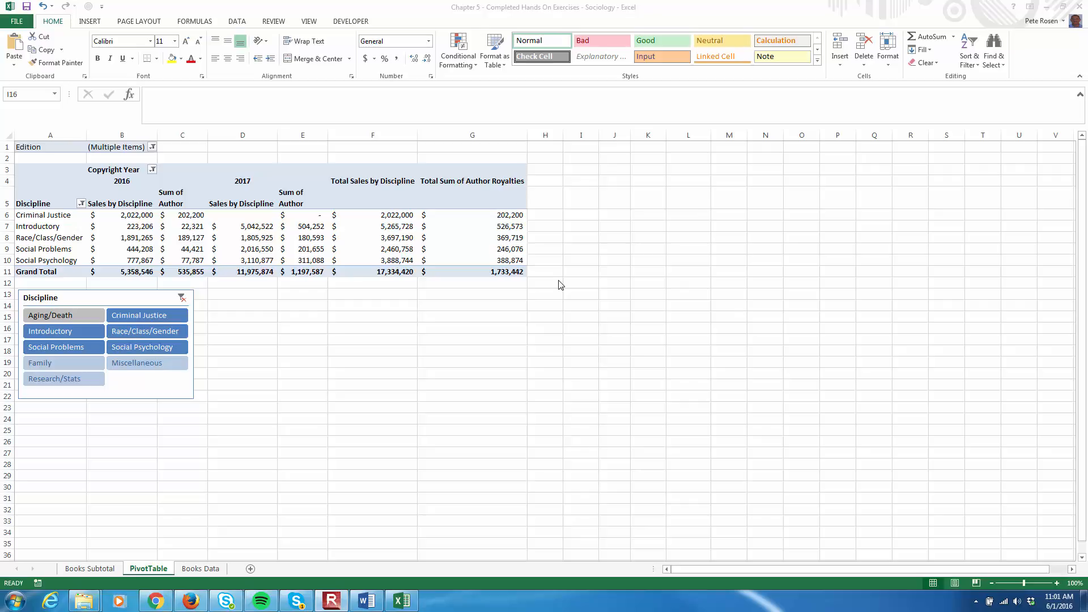
Create a copy of the PivotTable sheet placed before the Books Data sheet
{"action": "left_click", "coordinate": [155, 574]}
{"action": "right_click", "coordinate": [155, 574]}
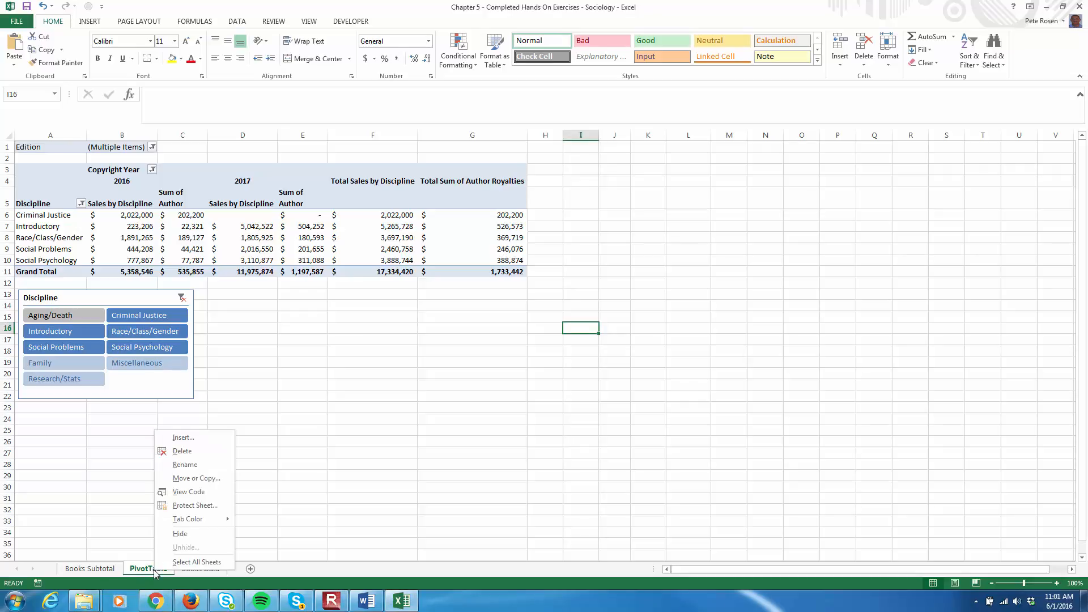
{"action": "left_click", "coordinate": [187, 479]}
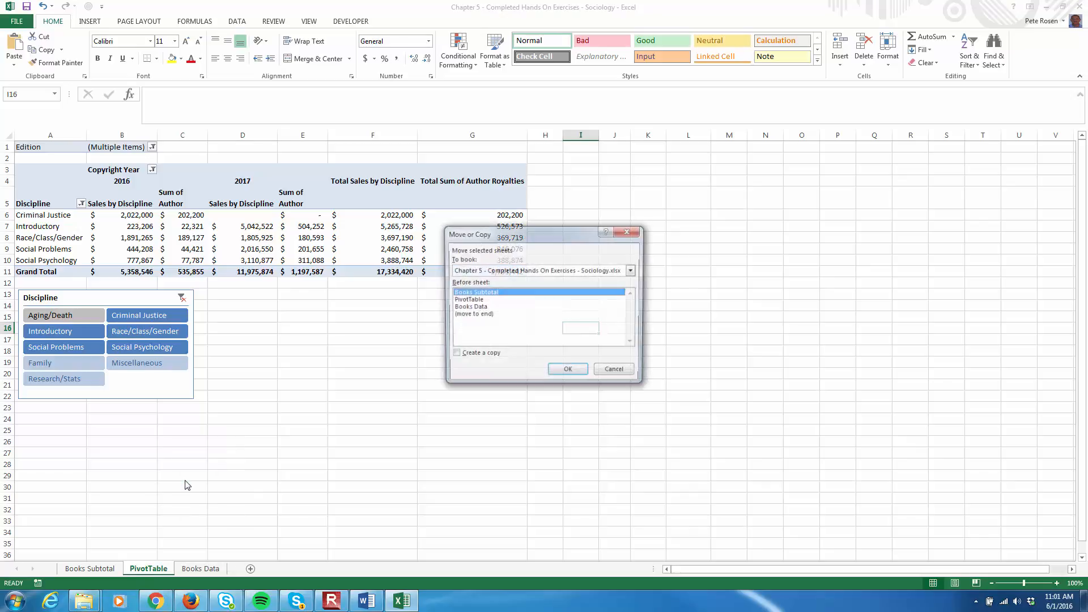
{"action": "left_click", "coordinate": [454, 356]}
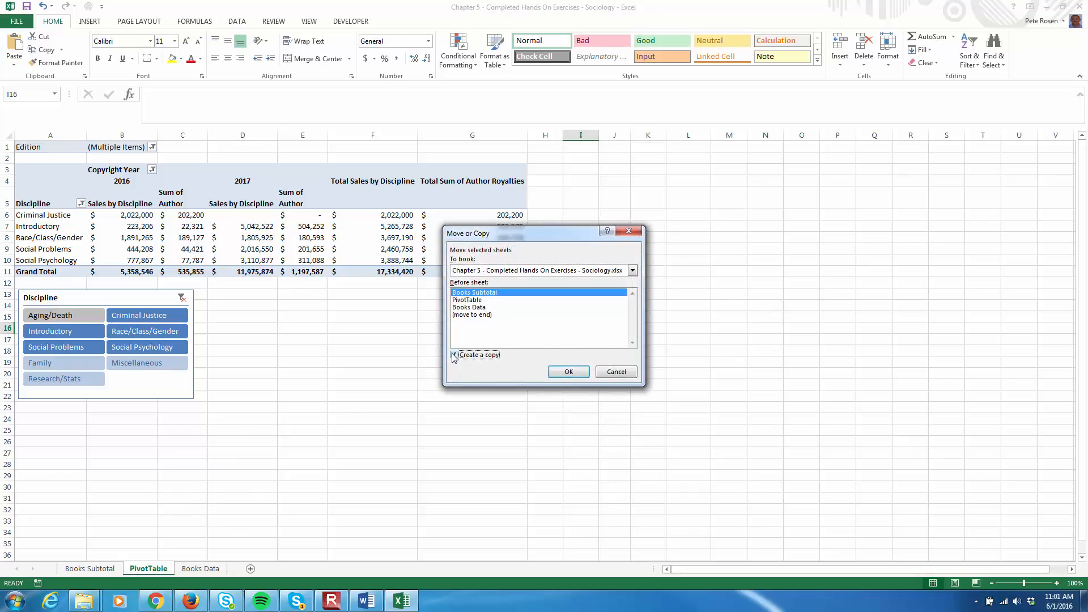
{"action": "left_click", "coordinate": [478, 308]}
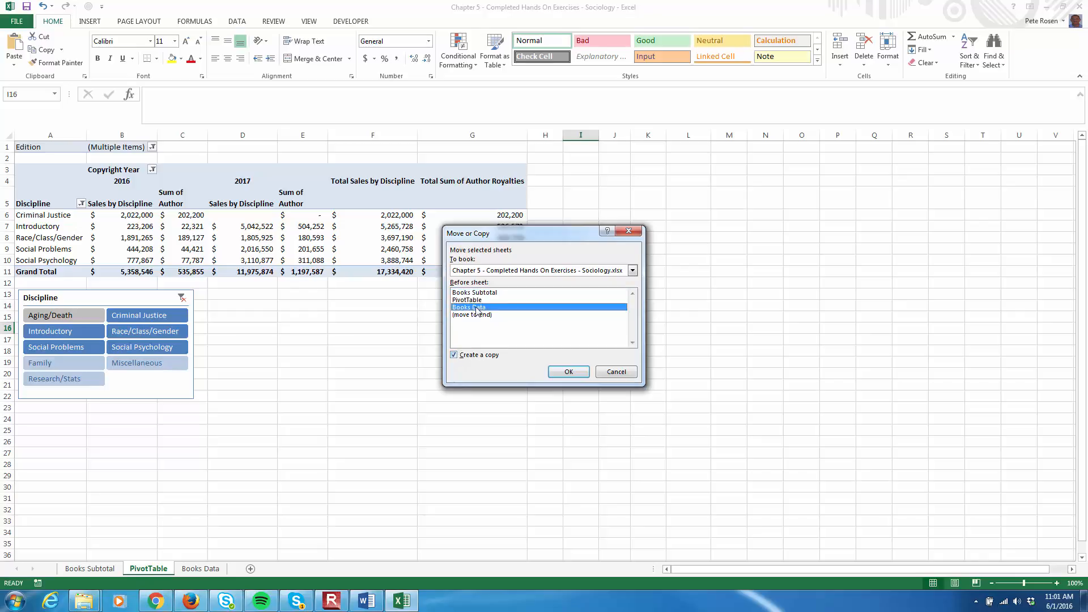
{"action": "left_click", "coordinate": [567, 372]}
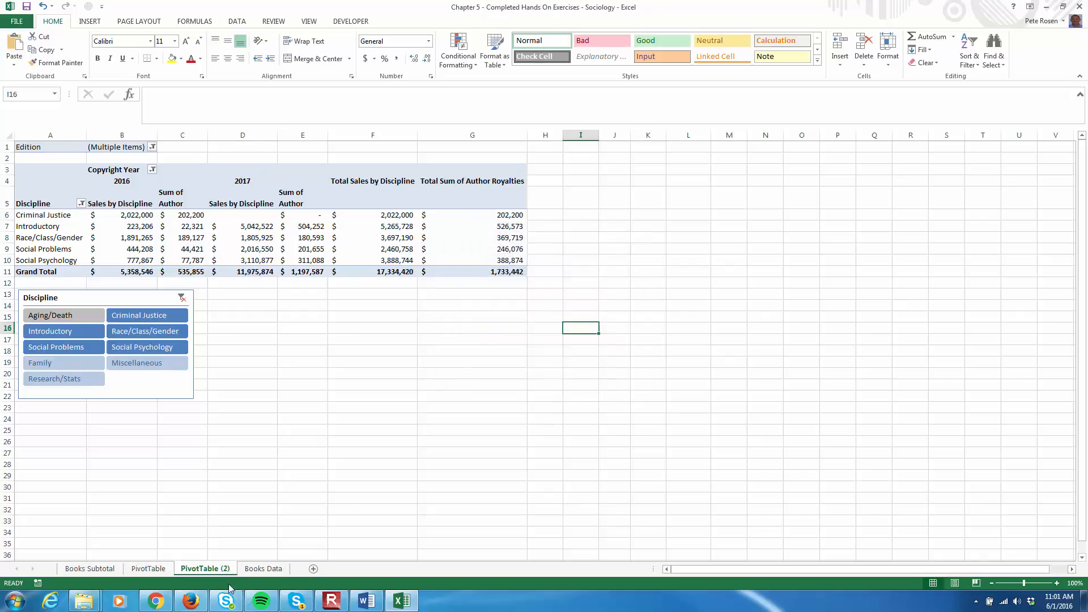
{"action": "left_click", "coordinate": [148, 568]}
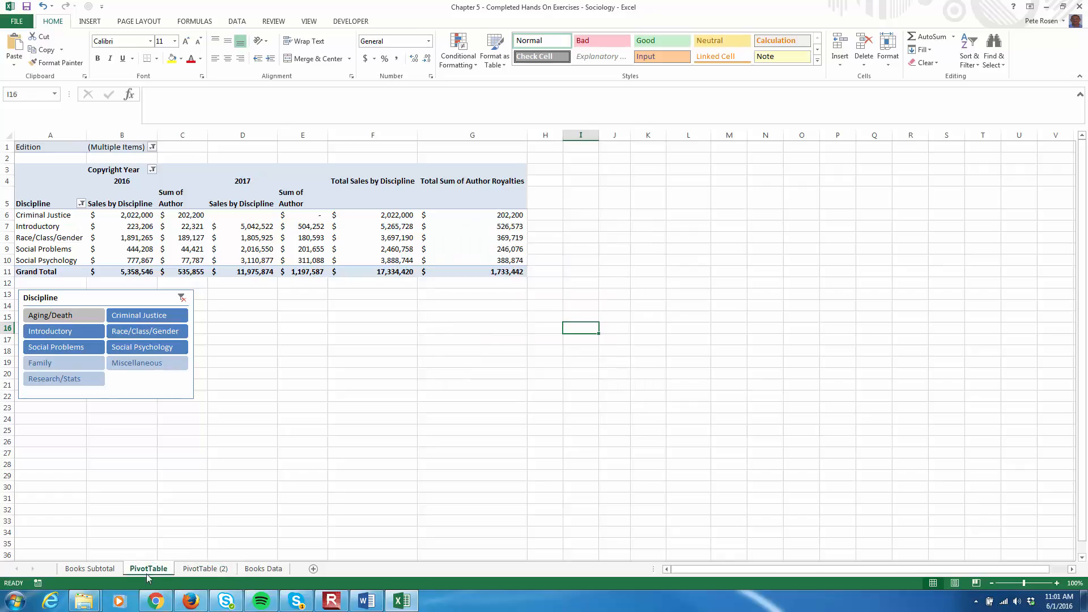
{"action": "left_click", "coordinate": [90, 569]}
{"action": "left_click", "coordinate": [149, 568]}
On the PivotTable (2) sheet, remove the Discipline slicer
{"action": "left_click", "coordinate": [201, 569]}
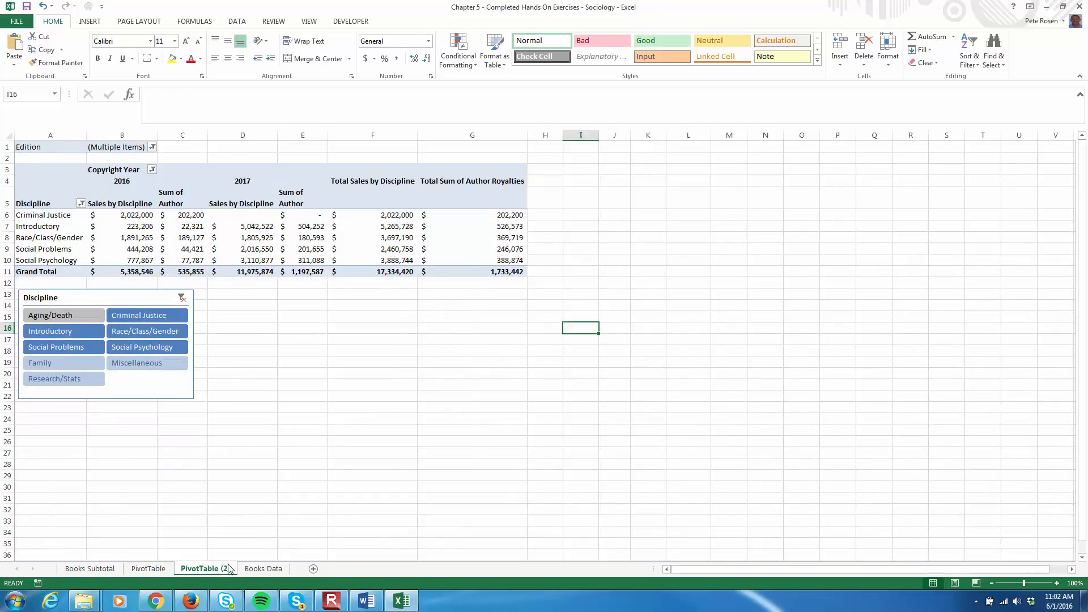
{"action": "left_click", "coordinate": [129, 301]}
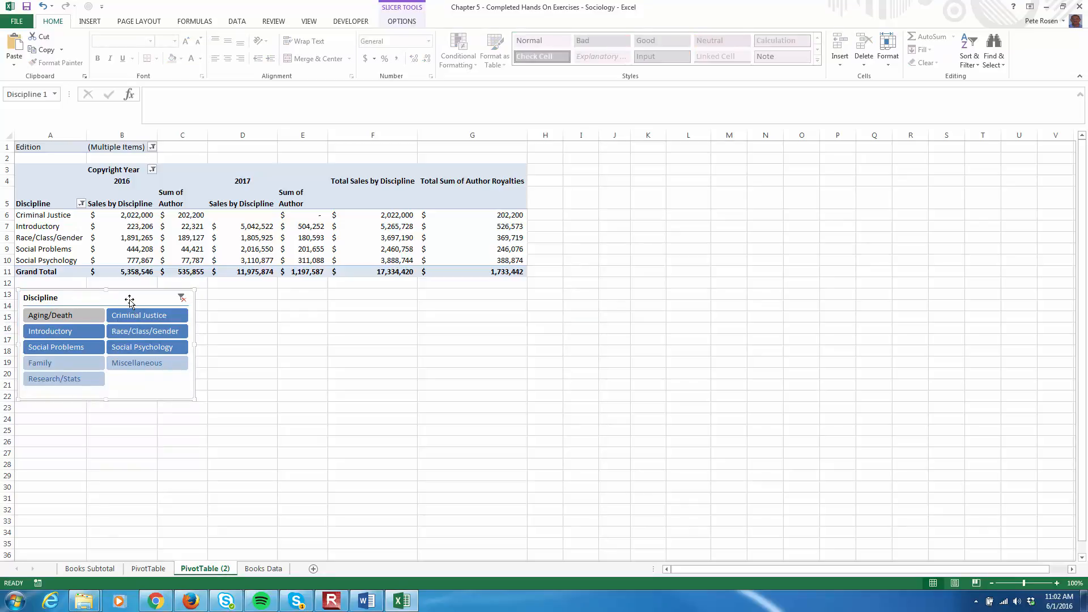
{"action": "left_click", "coordinate": [395, 25]}
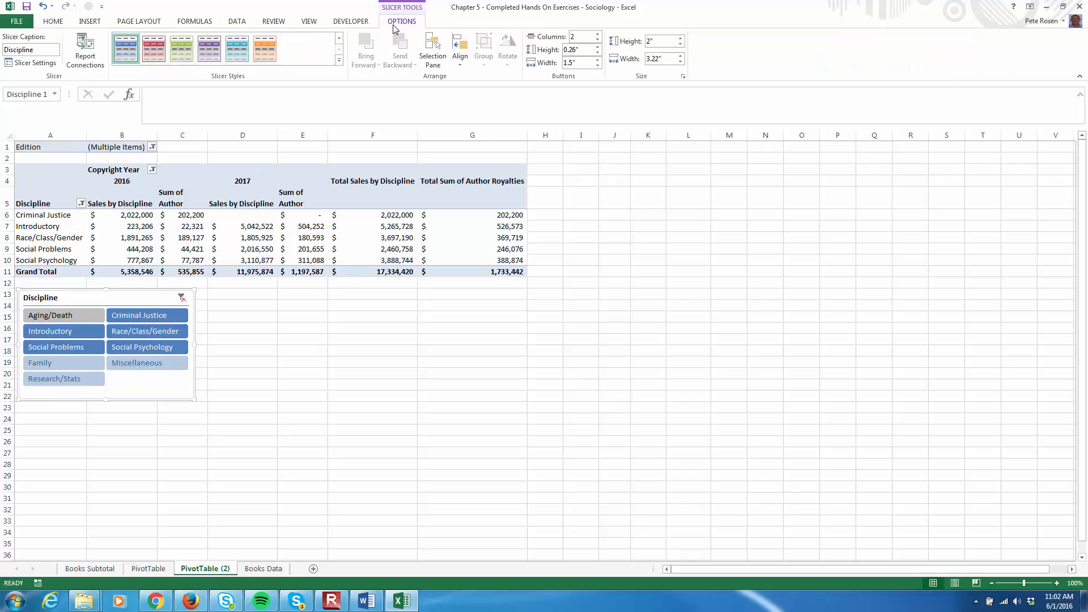
{"action": "right_click", "coordinate": [102, 300]}
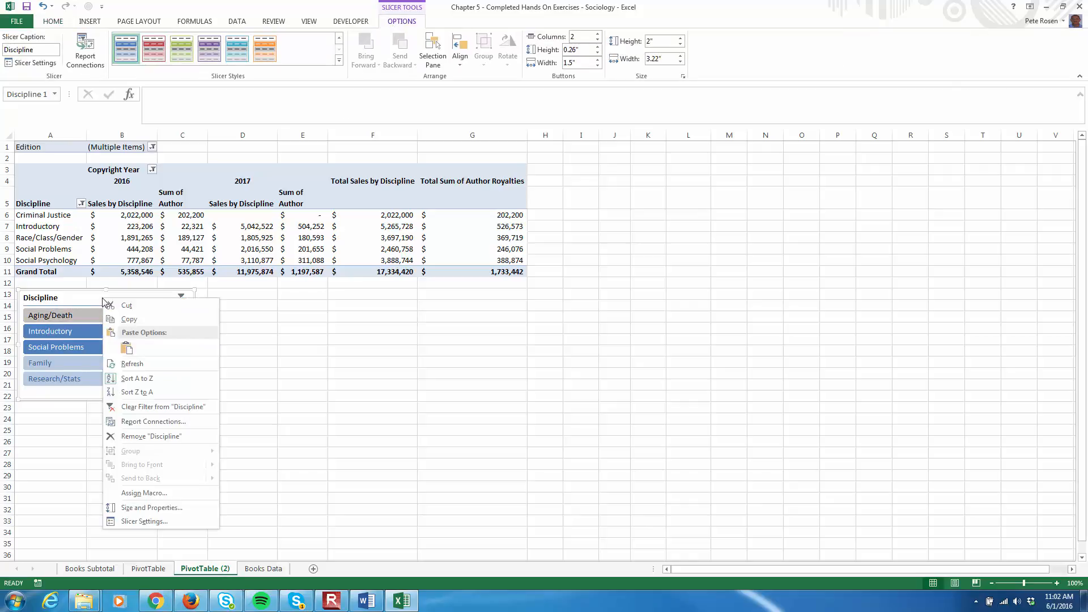
{"action": "left_click", "coordinate": [151, 442]}
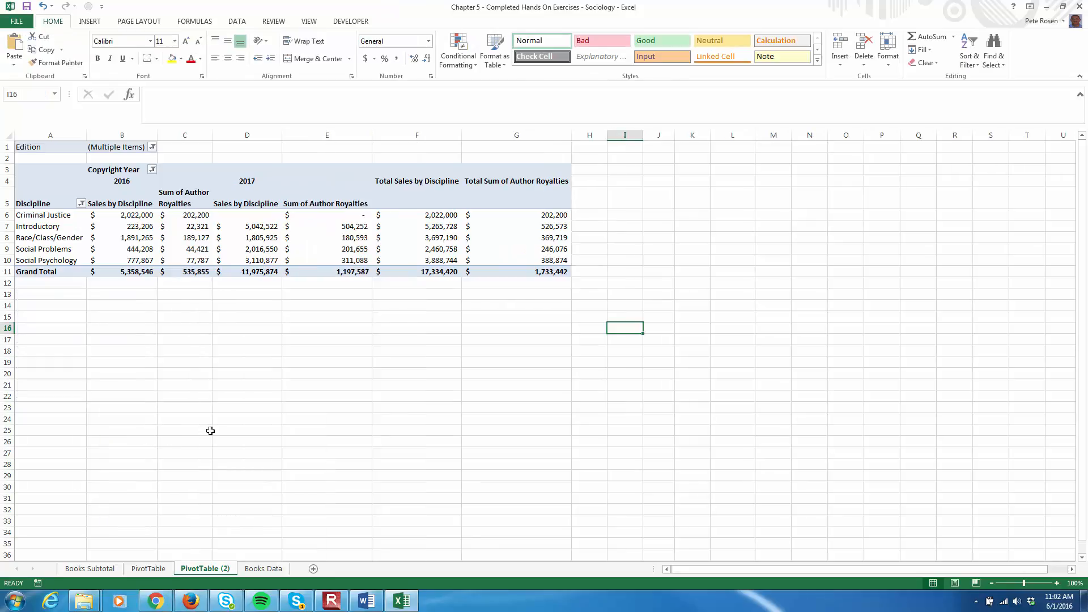
Set the Edition report filter of the copied PivotTable to All
{"action": "left_click", "coordinate": [155, 398]}
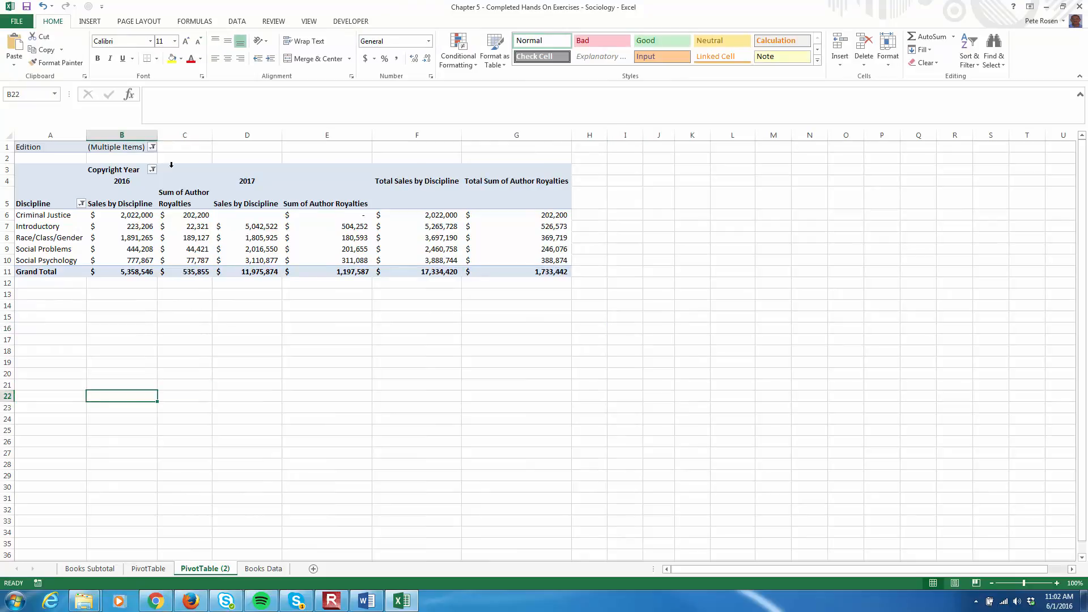
{"action": "left_click", "coordinate": [152, 147]}
{"action": "left_click", "coordinate": [39, 173]}
{"action": "left_click", "coordinate": [84, 291]}
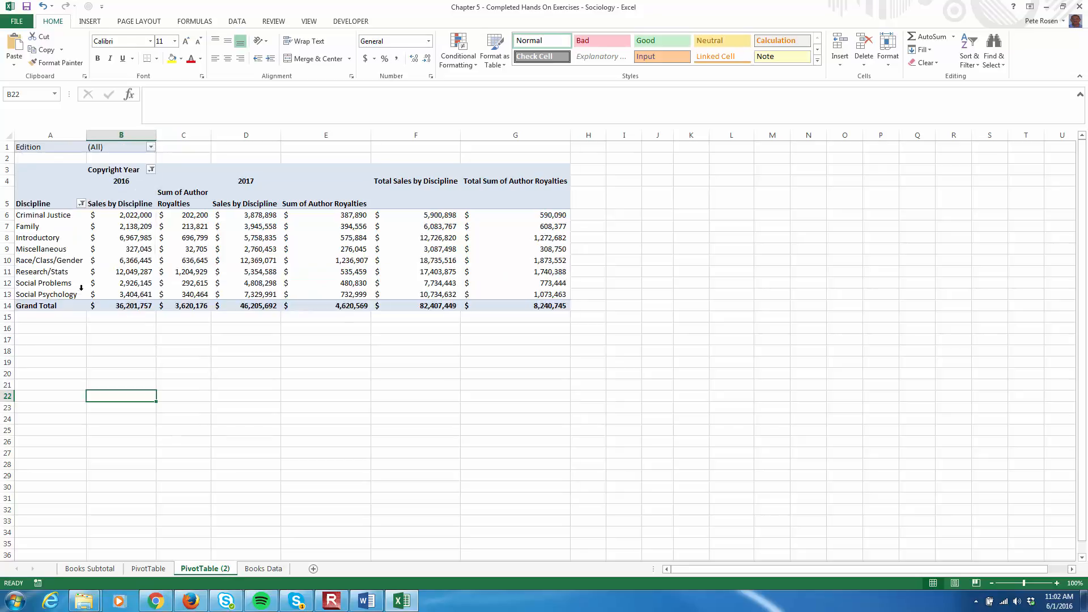
Select all items in the Copyright Year and Discipline filters of the copied PivotTable
{"action": "left_click", "coordinate": [151, 170]}
{"action": "left_click", "coordinate": [50, 280]}
{"action": "left_click", "coordinate": [87, 386]}
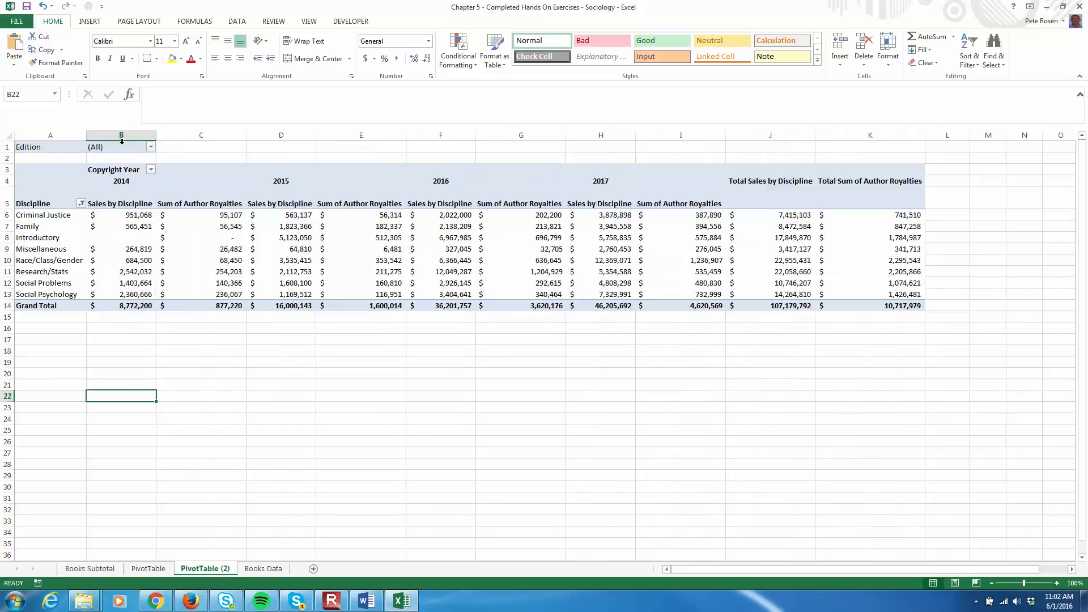
{"action": "left_click", "coordinate": [82, 204]}
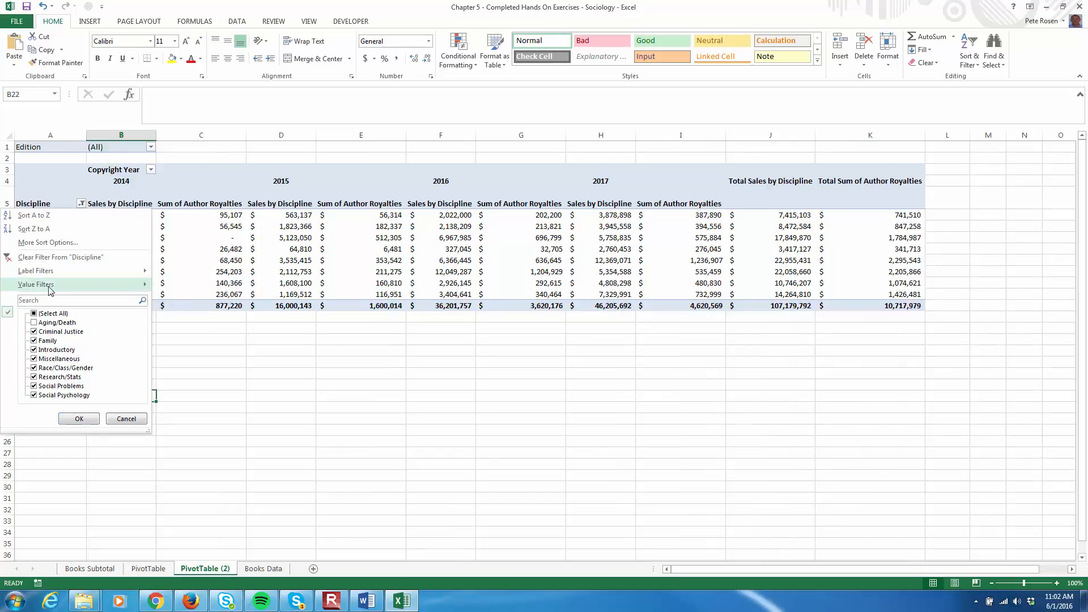
{"action": "left_click", "coordinate": [38, 314]}
{"action": "left_click", "coordinate": [83, 423]}
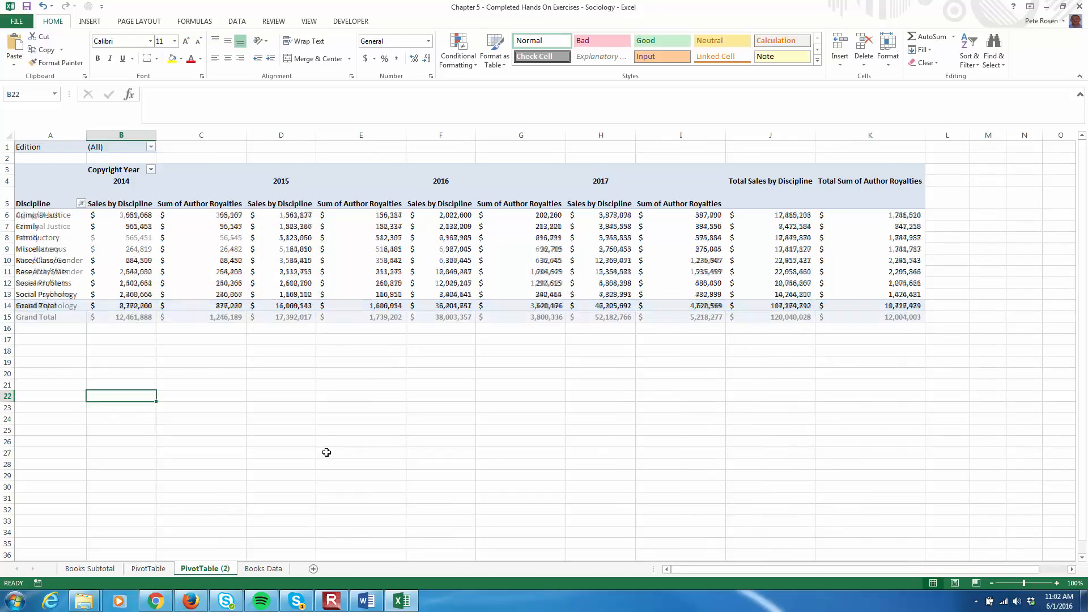
Remove the Sum of Author Royalties field from the copied PivotTable's values
{"action": "left_click", "coordinate": [361, 452]}
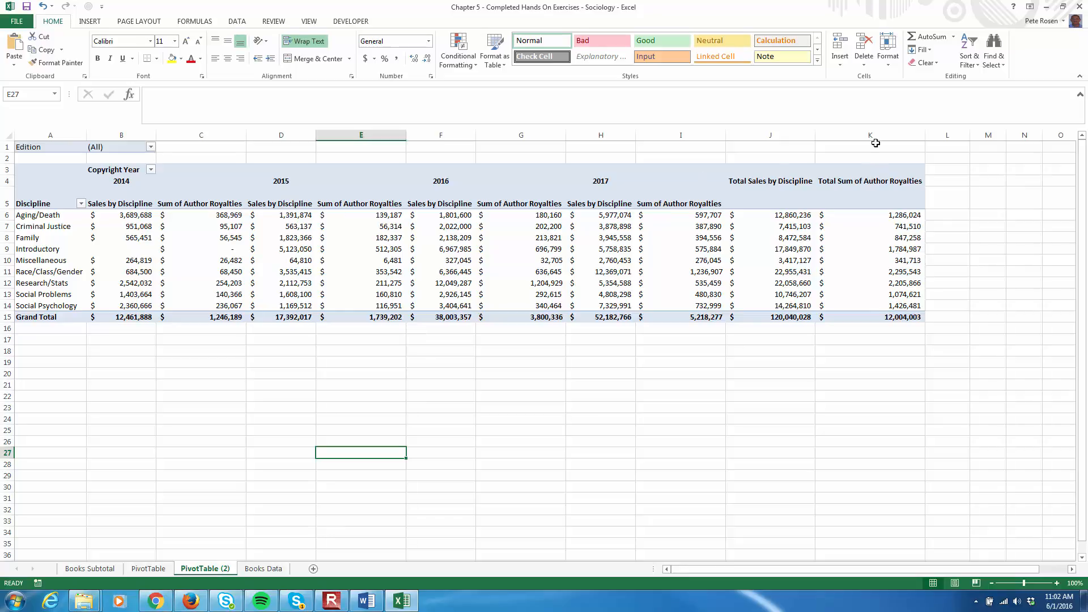
{"action": "left_click", "coordinate": [874, 180]}
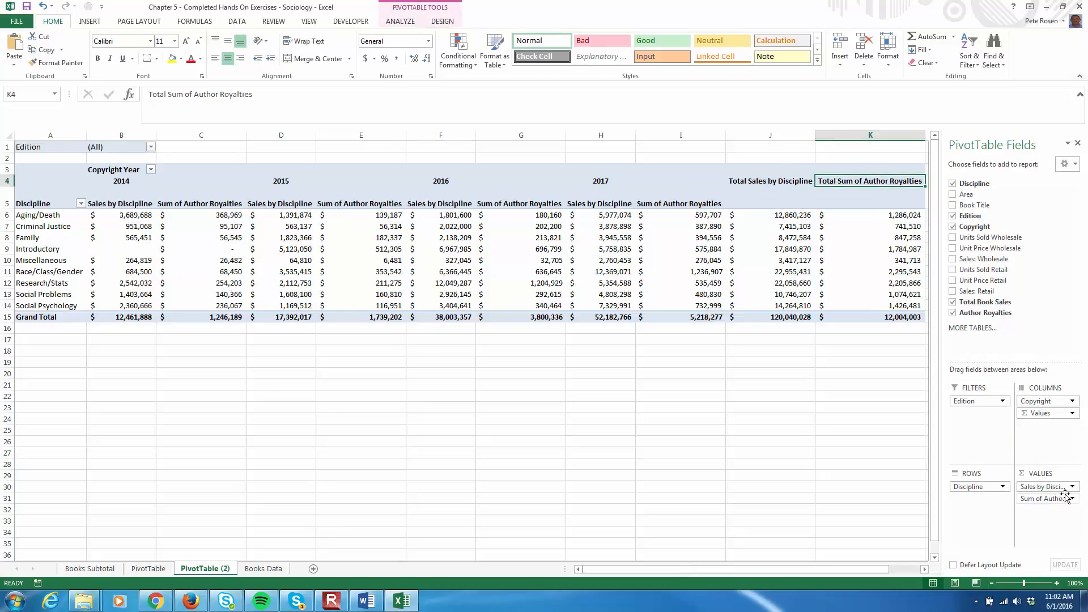
{"action": "left_click", "coordinate": [1072, 498]}
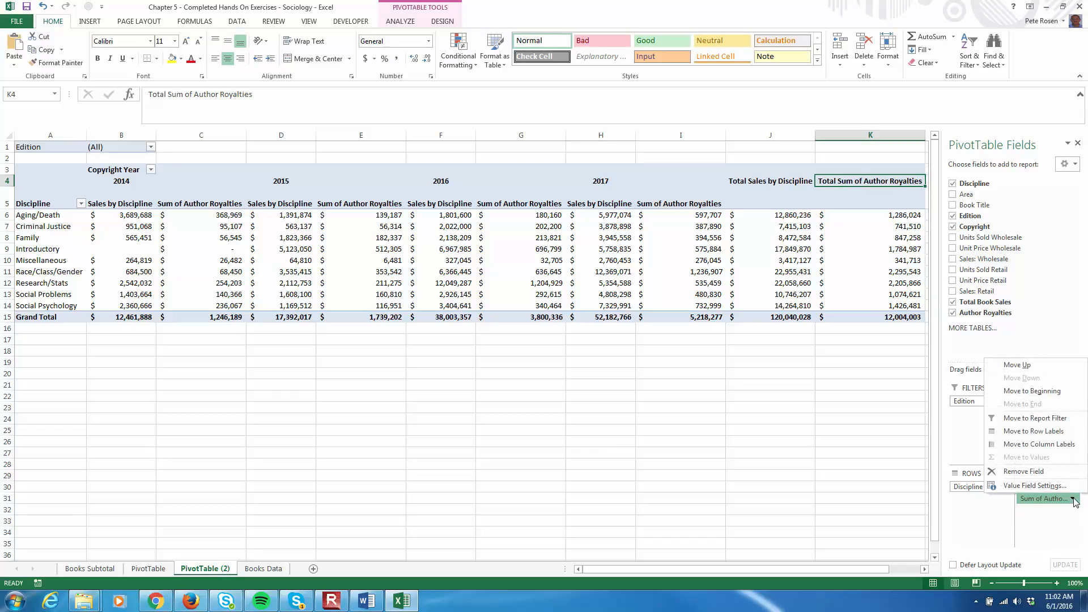
{"action": "left_click", "coordinate": [1034, 474]}
{"action": "left_click", "coordinate": [632, 426]}
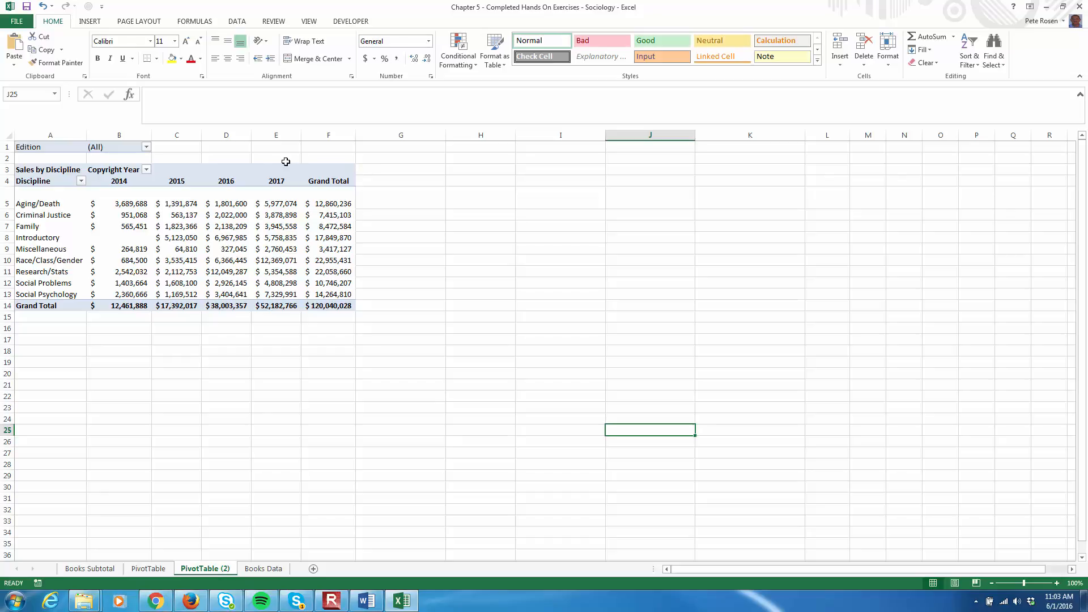
Show the Sales by Discipline values of the copied PivotTable as % of Row Total
{"action": "left_click", "coordinate": [189, 229]}
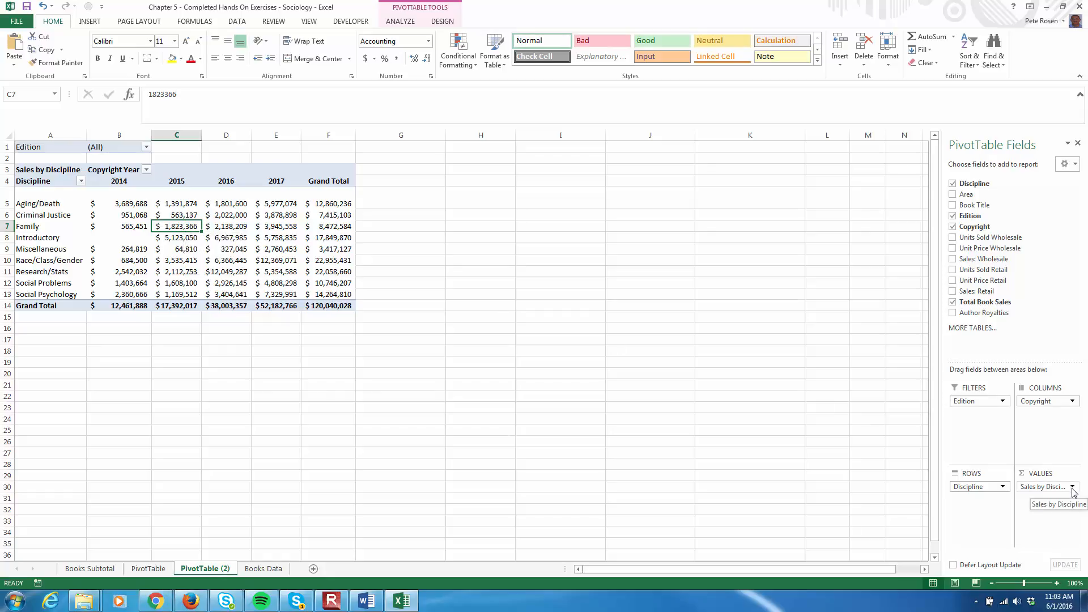
{"action": "left_click", "coordinate": [133, 205]}
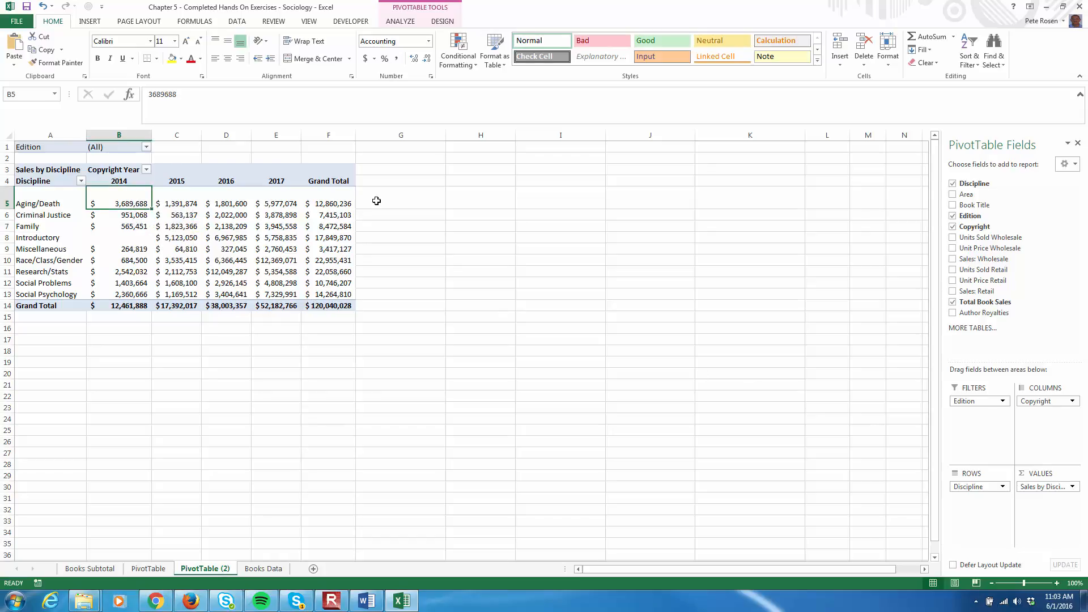
{"action": "left_click", "coordinate": [409, 22]}
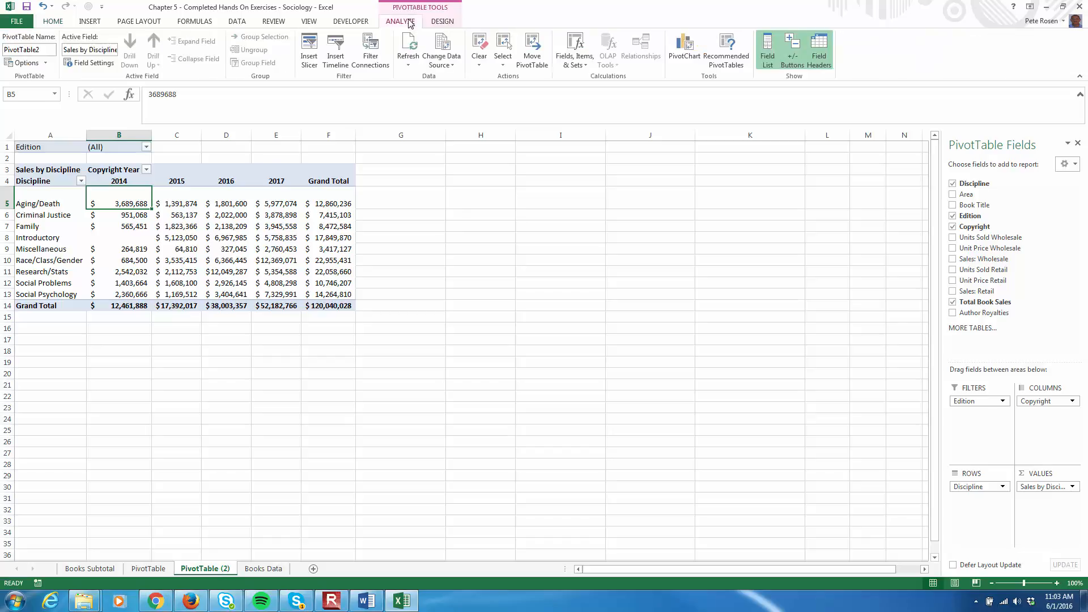
{"action": "left_click", "coordinate": [100, 68]}
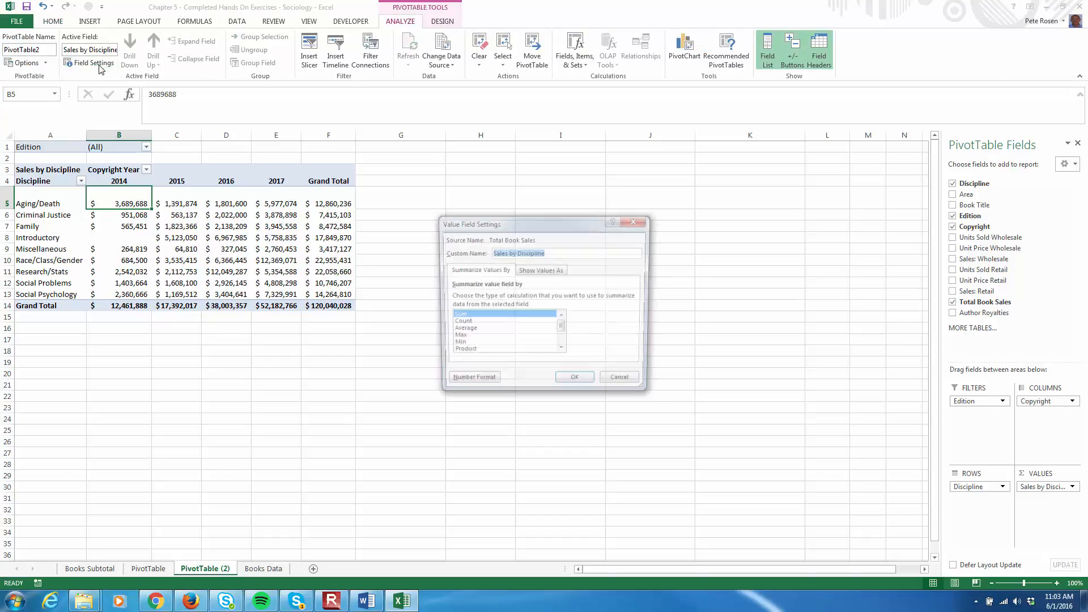
{"action": "left_click", "coordinate": [542, 274]}
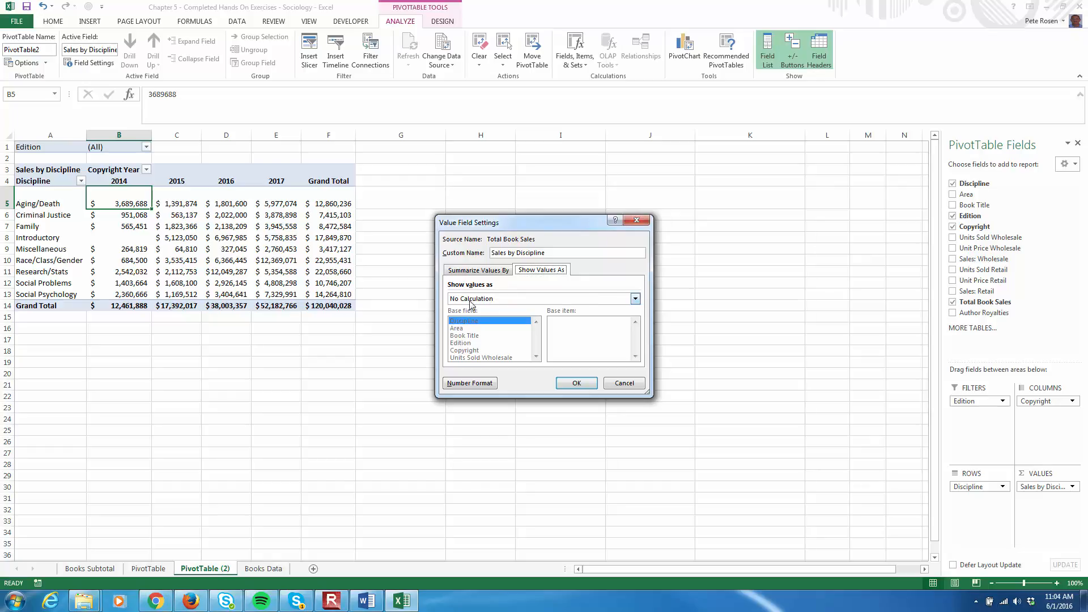
{"action": "left_click", "coordinate": [636, 299]}
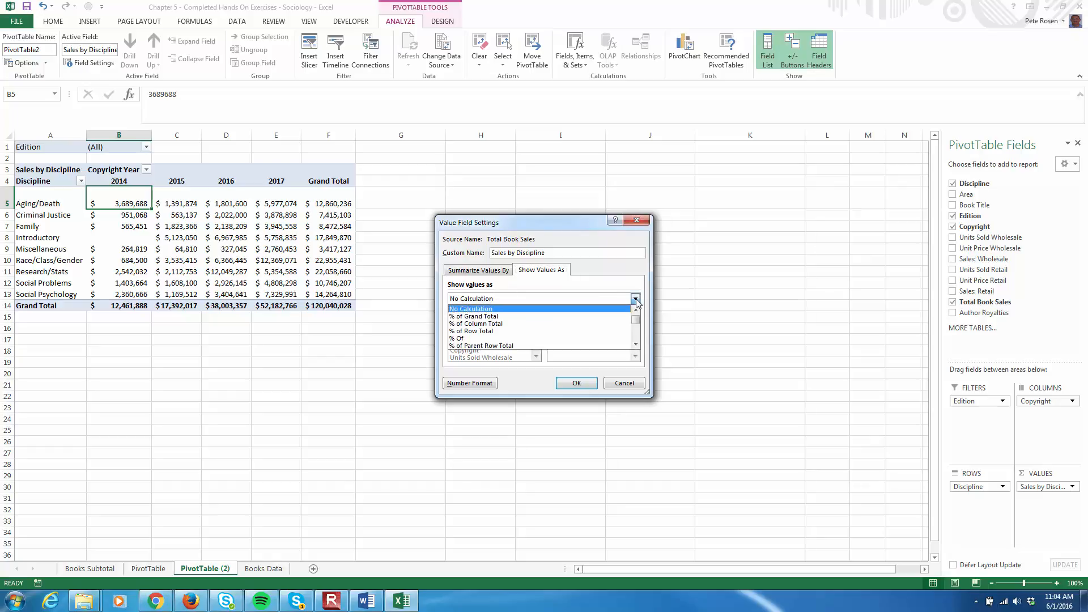
{"action": "left_click", "coordinate": [579, 331]}
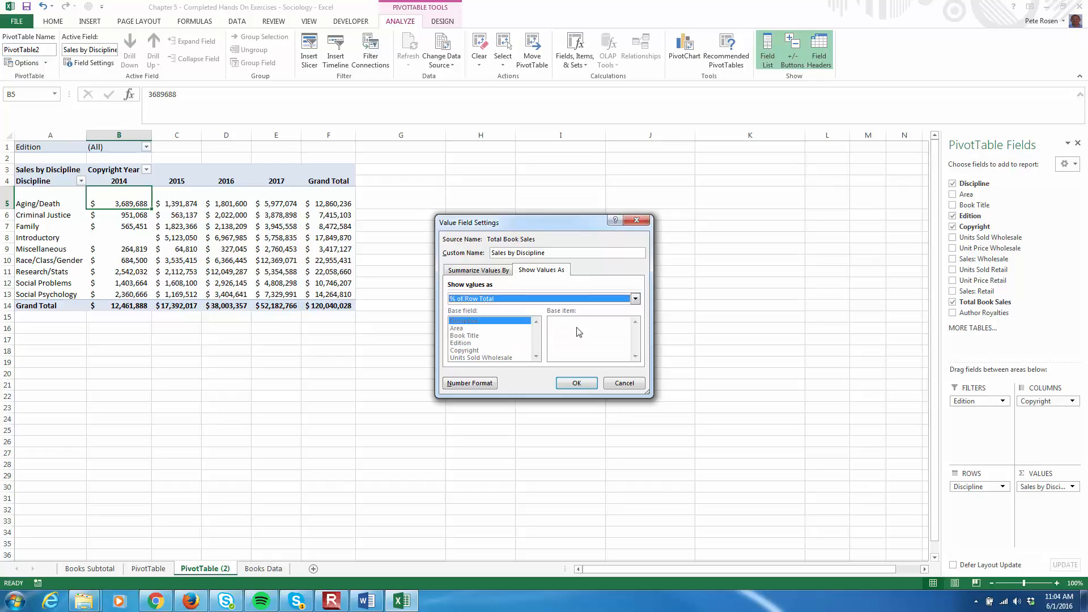
{"action": "left_click", "coordinate": [576, 382]}
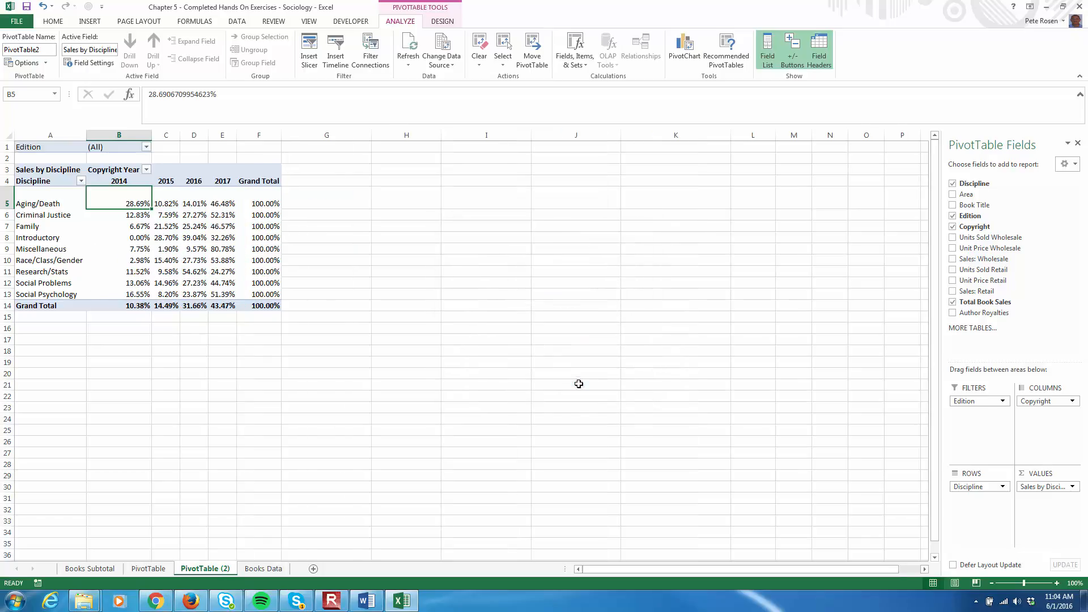
Change the Sales by Discipline values to show as % of Grand Total instead
{"action": "left_click", "coordinate": [504, 373]}
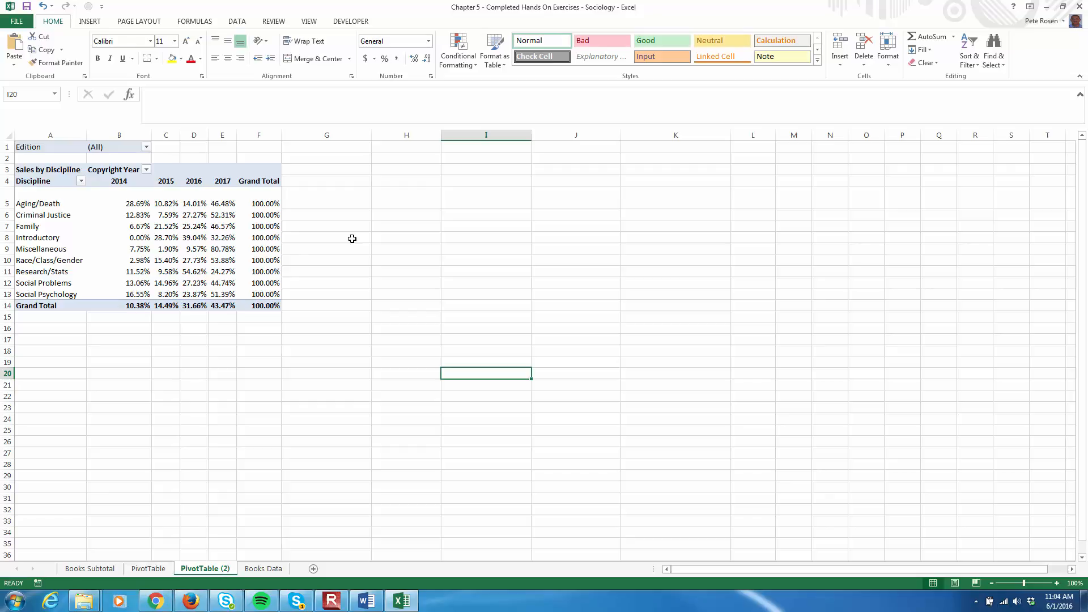
{"action": "left_click", "coordinate": [138, 207]}
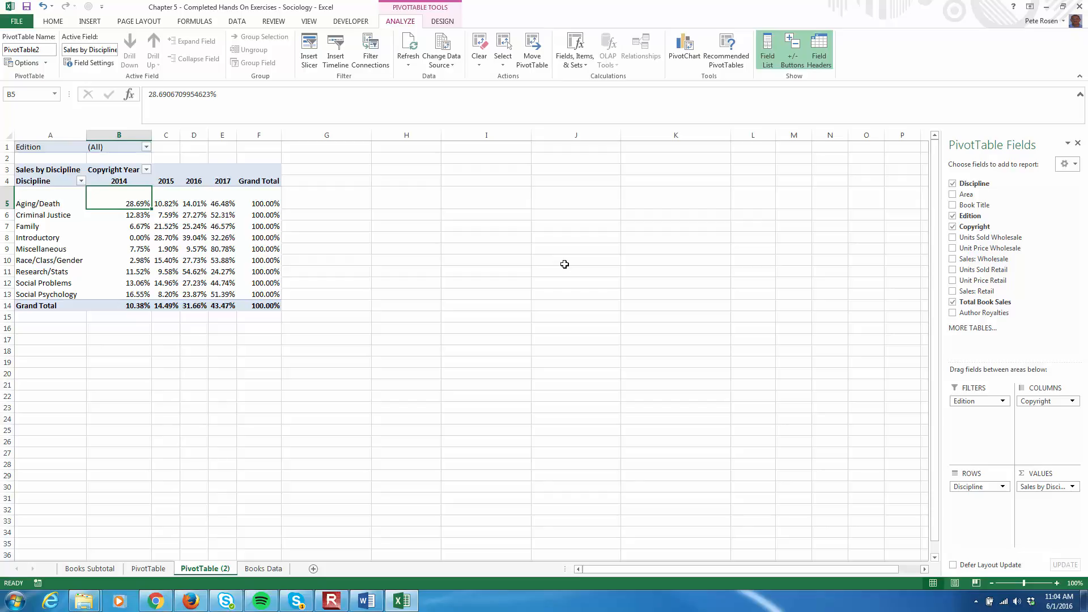
{"action": "left_click", "coordinate": [148, 283]}
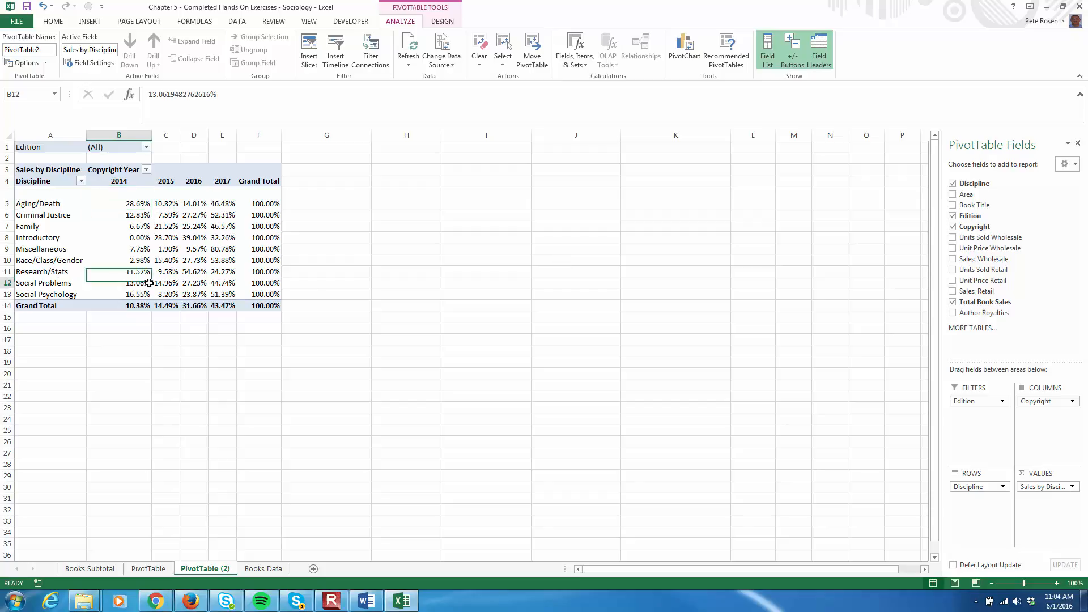
{"action": "left_click", "coordinate": [198, 285]}
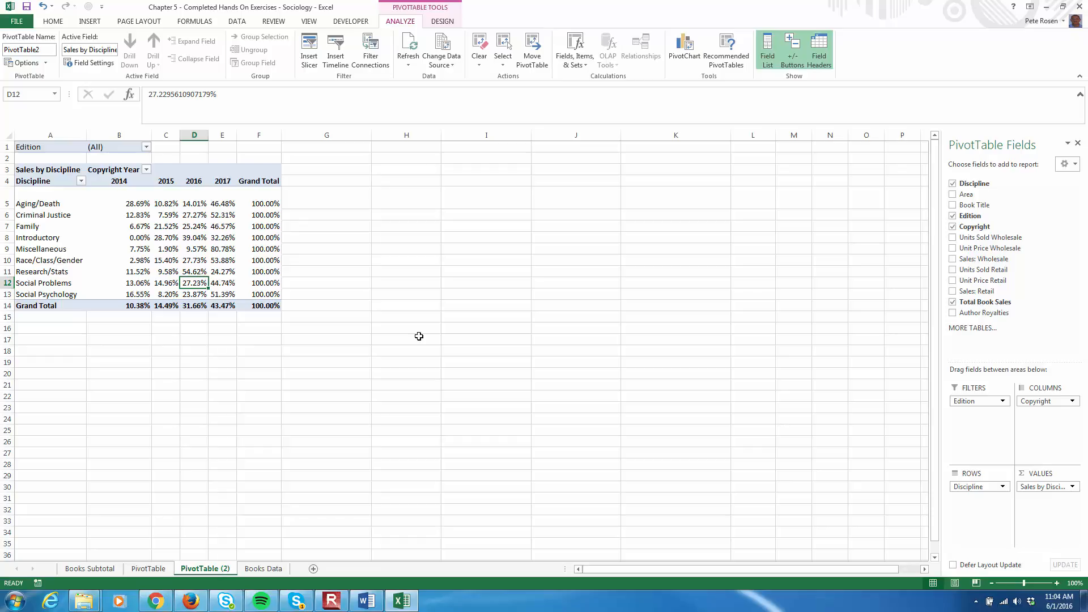
{"action": "left_click", "coordinate": [198, 236]}
{"action": "left_click", "coordinate": [90, 63]}
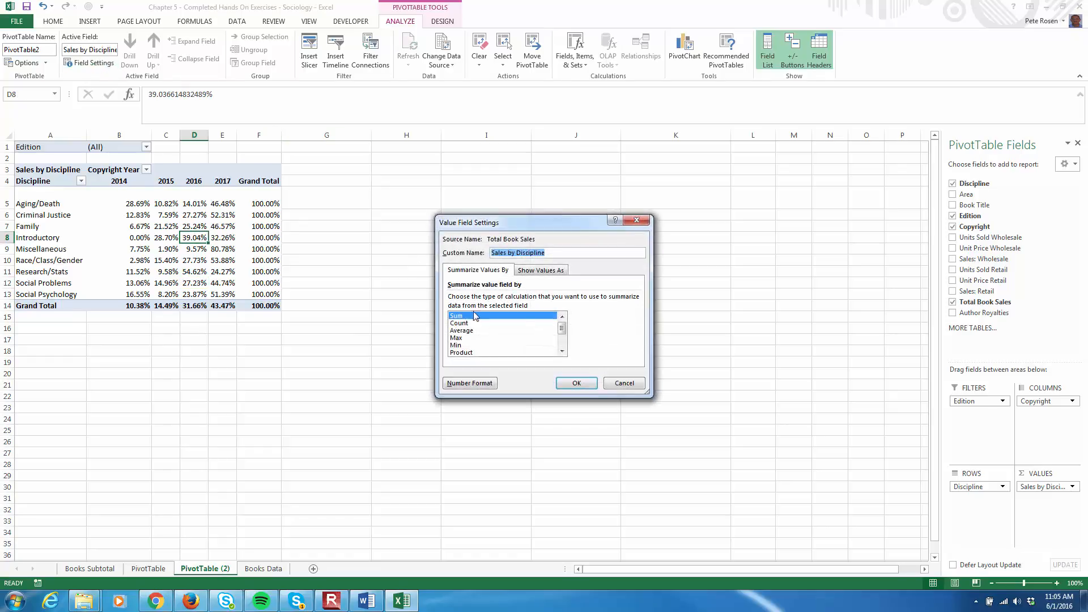
{"action": "left_click", "coordinate": [542, 270]}
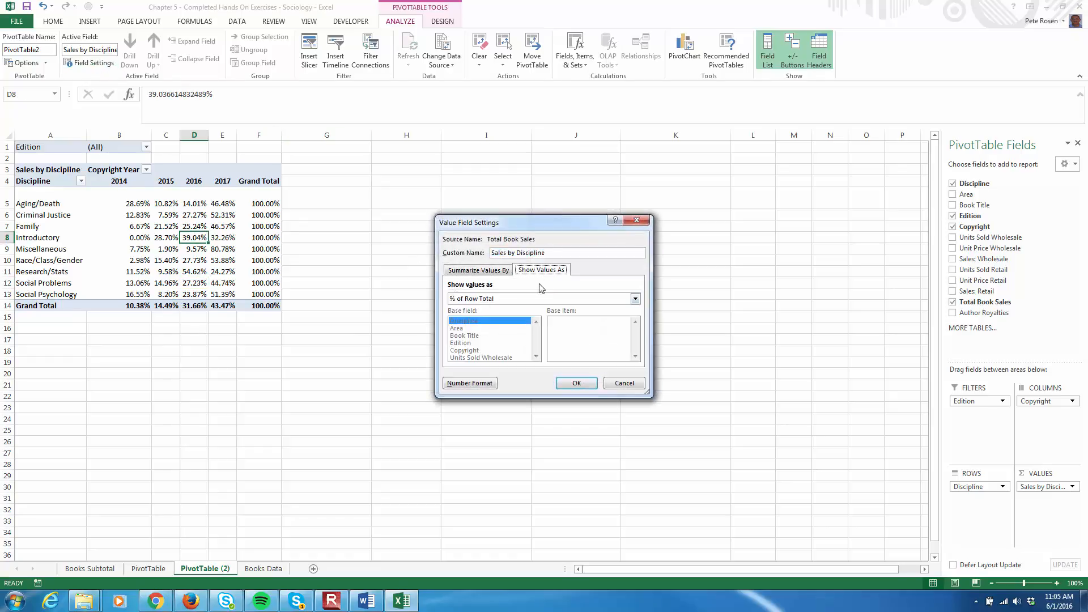
{"action": "left_click", "coordinate": [635, 298]}
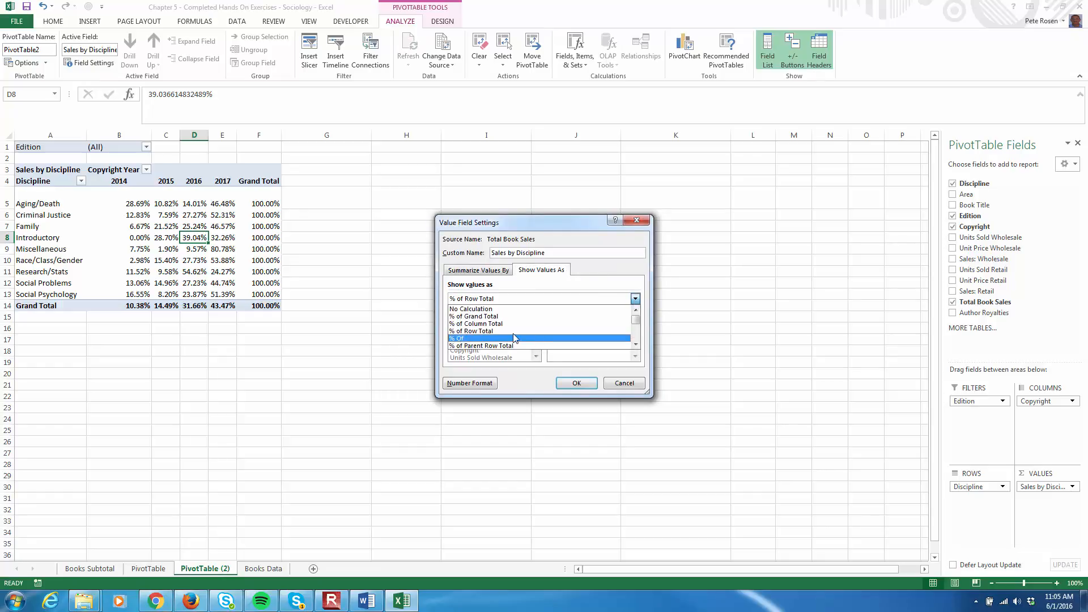
{"action": "left_click", "coordinate": [533, 316]}
{"action": "left_click", "coordinate": [585, 386]}
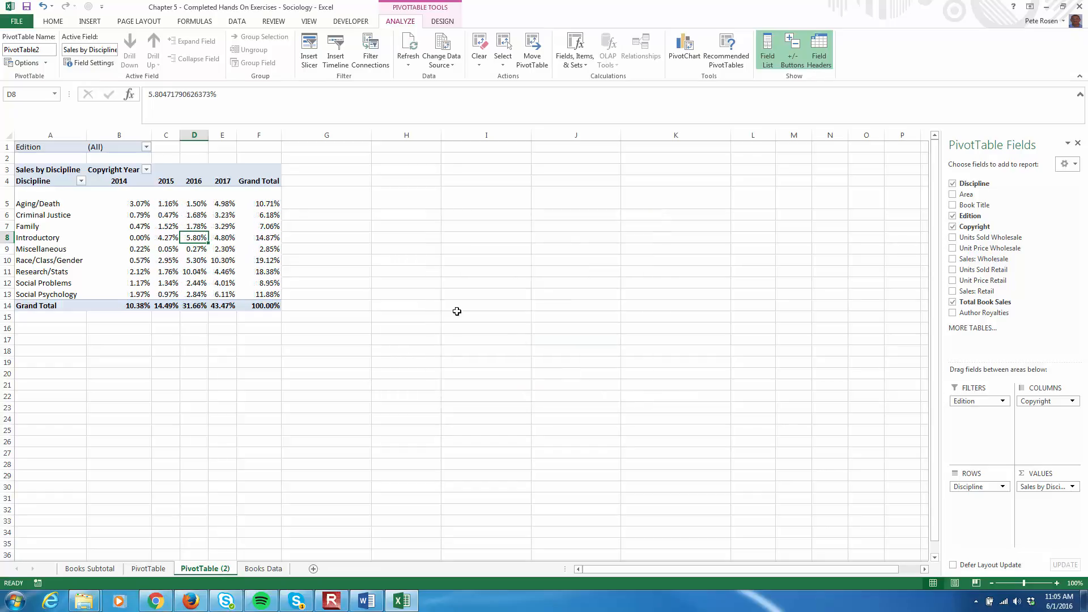
Select the first value cell of the PivotTable and save the workbook
{"action": "left_click", "coordinate": [129, 203]}
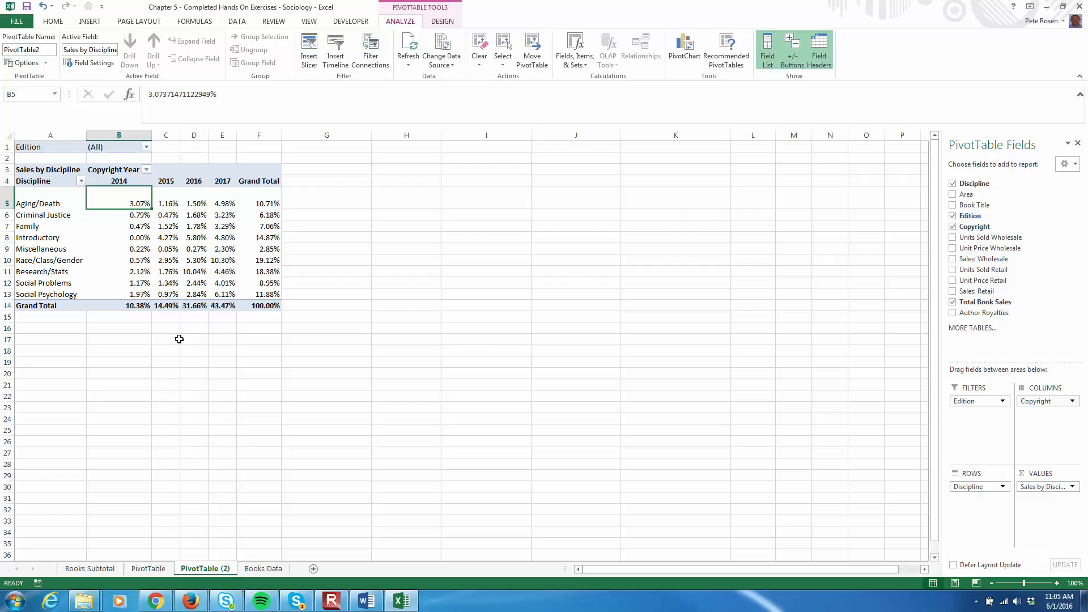
{"action": "left_click", "coordinate": [27, 7]}
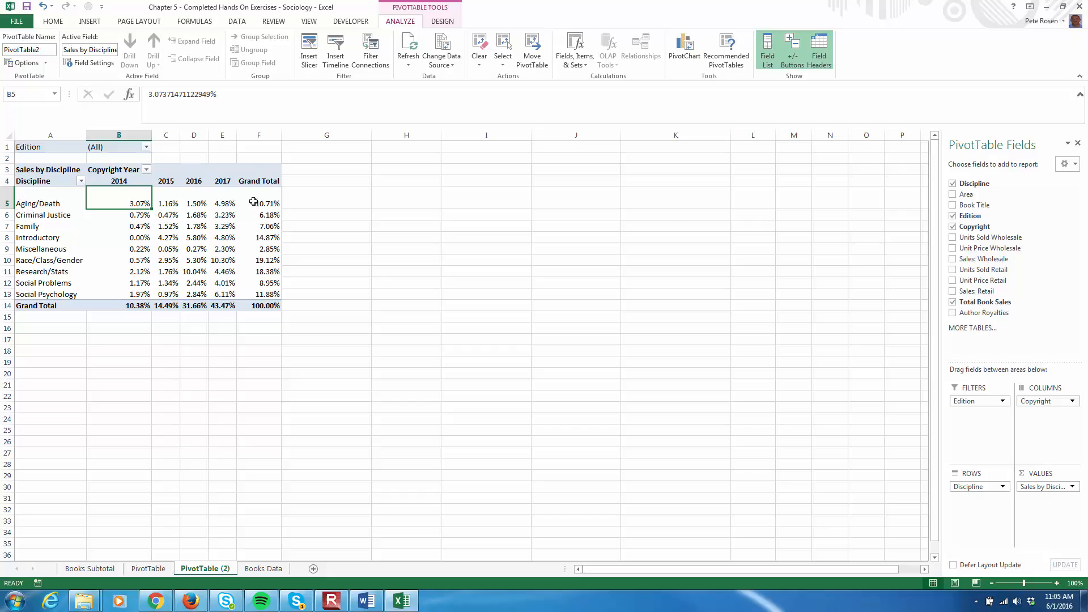